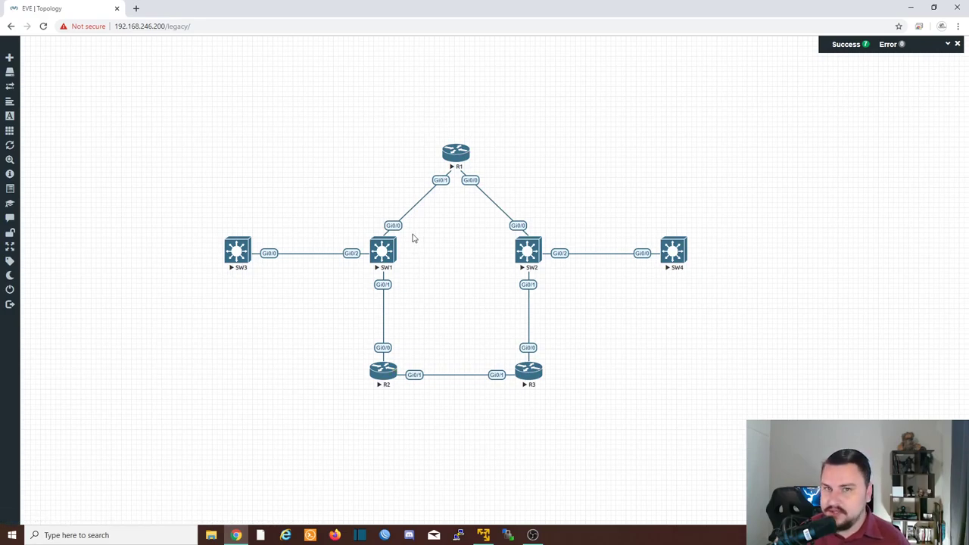
# Step: Open SW1's console beside the topology and enter privileged mode with en
pyautogui.click(382, 257)
pyautogui.moveTo(240, 39); pyautogui.dragTo(820, 111)
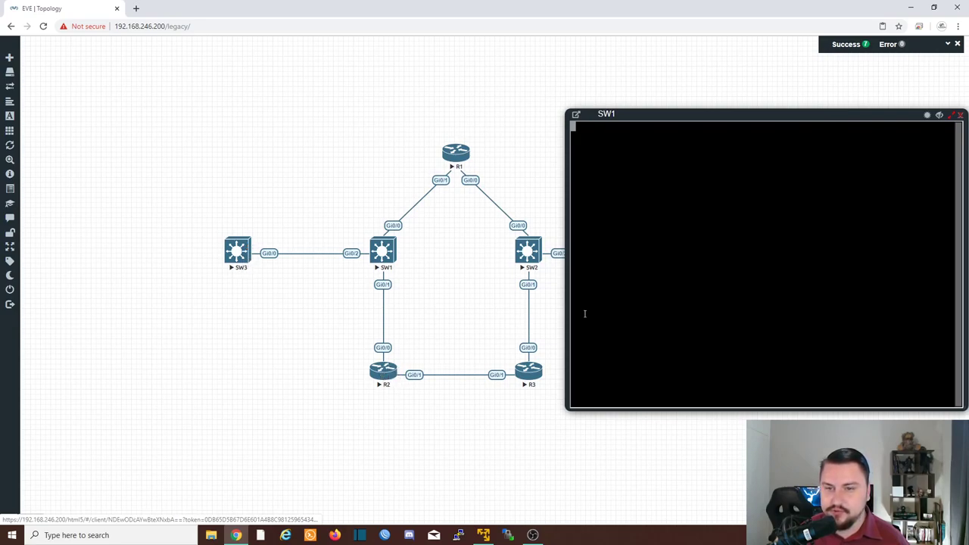
pyautogui.press('Return')
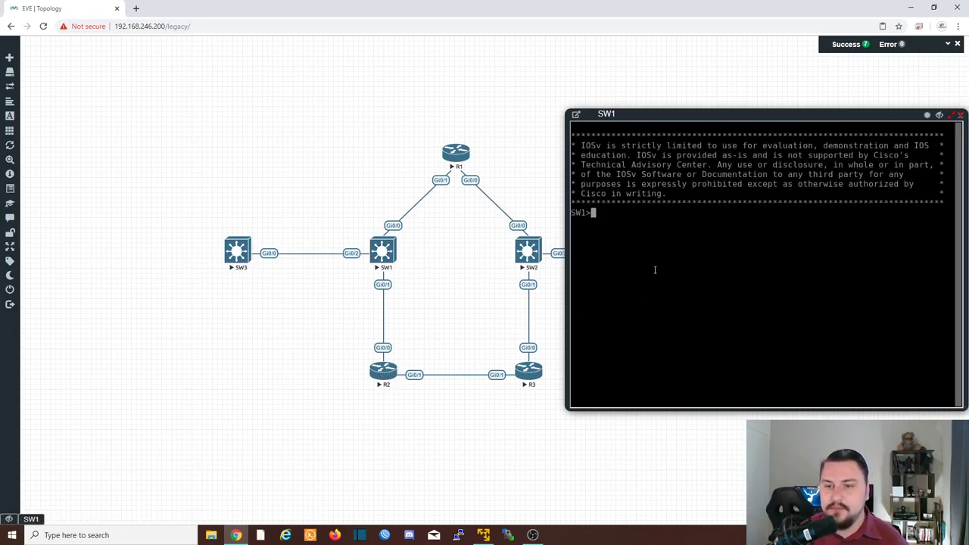
pyautogui.press('Return')
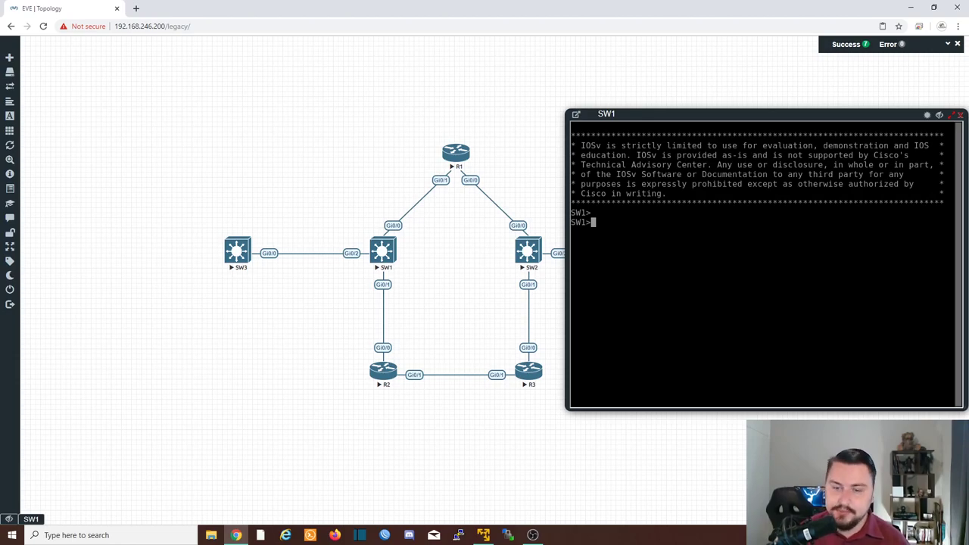
pyautogui.write('en')
pyautogui.press('Return')
pyautogui.press('Return')
pyautogui.press('Return')
# Step: Run show cdp neighbors on SW1, showing one neighbour, Switch, on Gig 0/2
pyautogui.write('s')
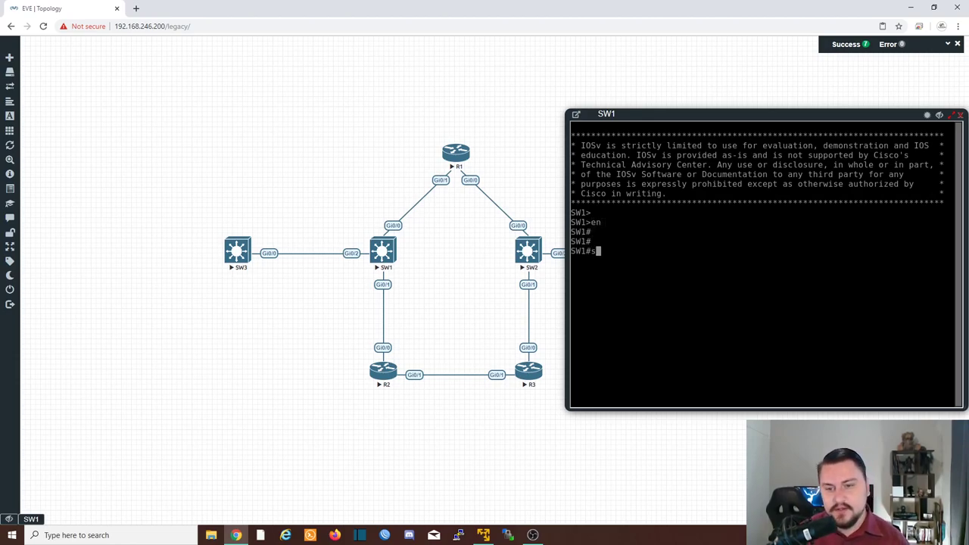
pyautogui.write('how cdp ne')
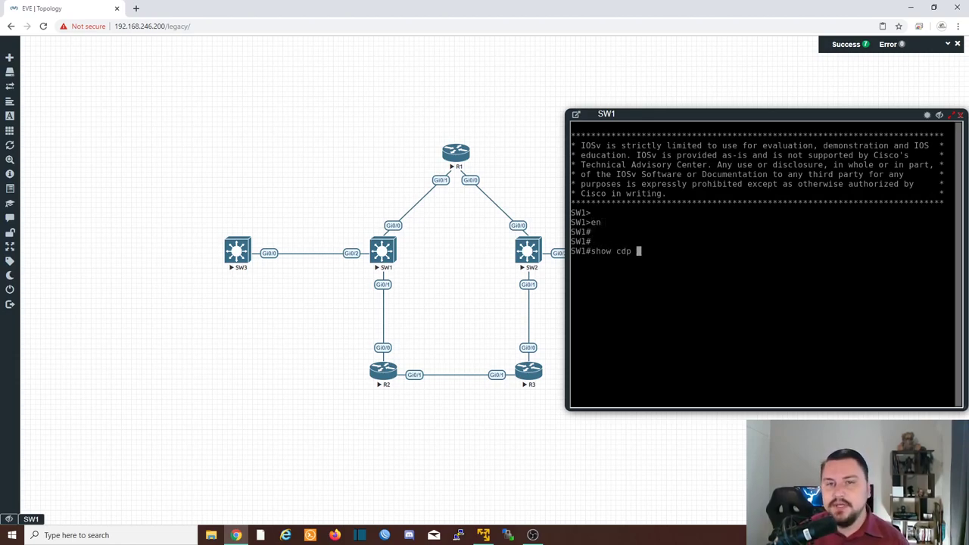
pyautogui.press('Tab')
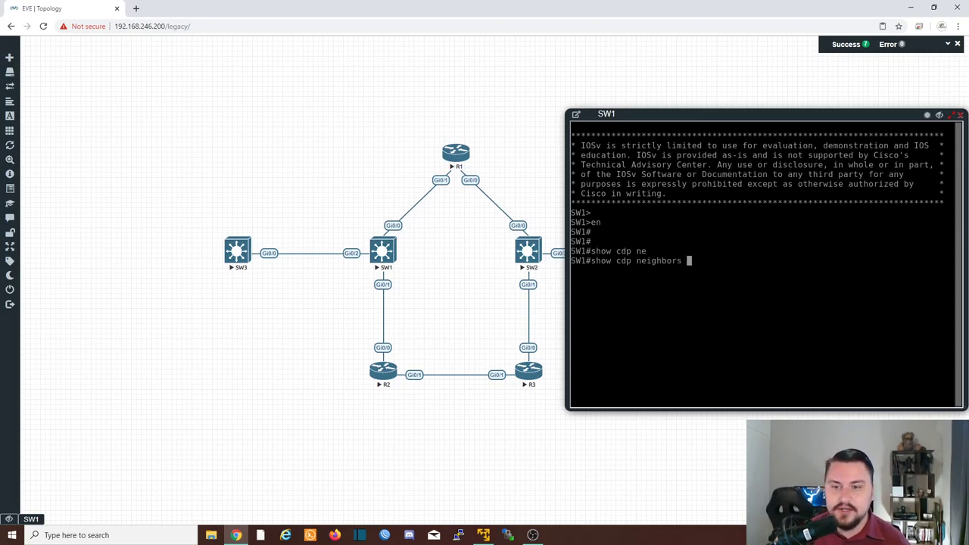
pyautogui.press('Return')
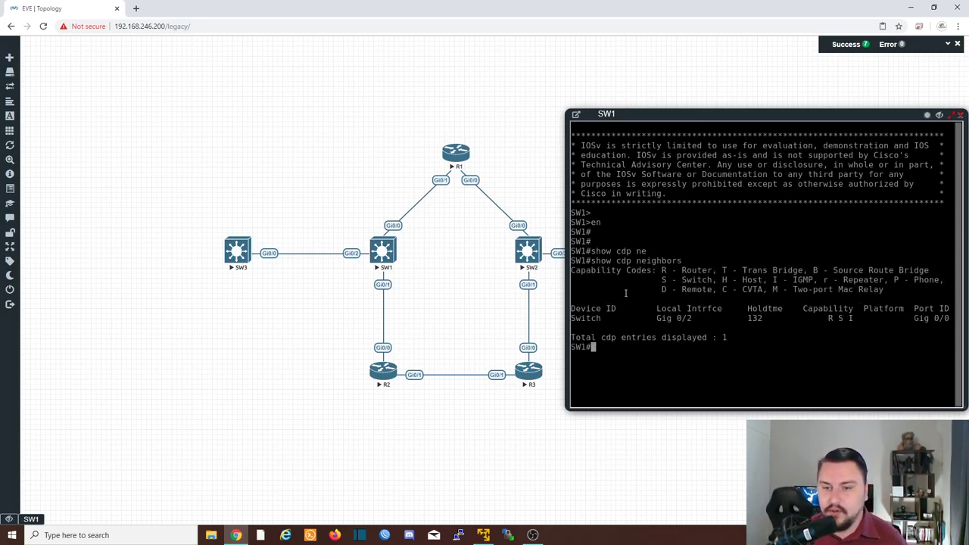
pyautogui.moveTo(572, 317)
pyautogui.mouseDown()
pyautogui.moveTo(625, 318)
pyautogui.moveTo(573, 319)
pyautogui.mouseUp()
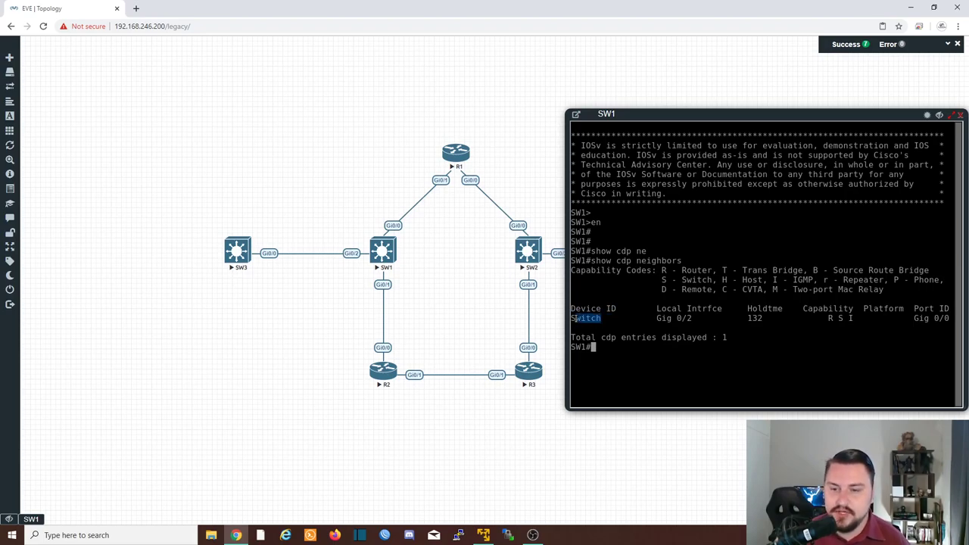
pyautogui.click(674, 317)
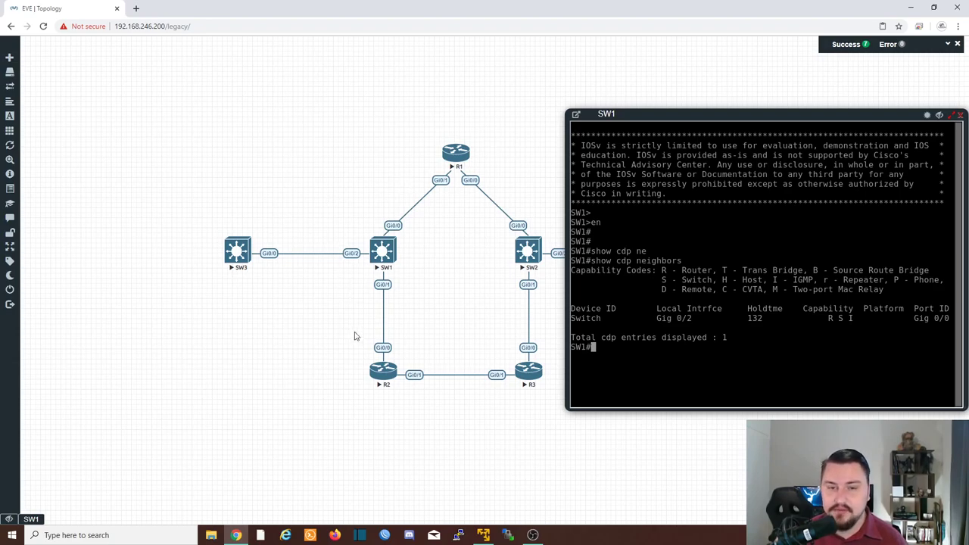
# Step: Open R1's console, enter privileged mode and run show cdp neighbors, which lists none
pyautogui.click(467, 152)
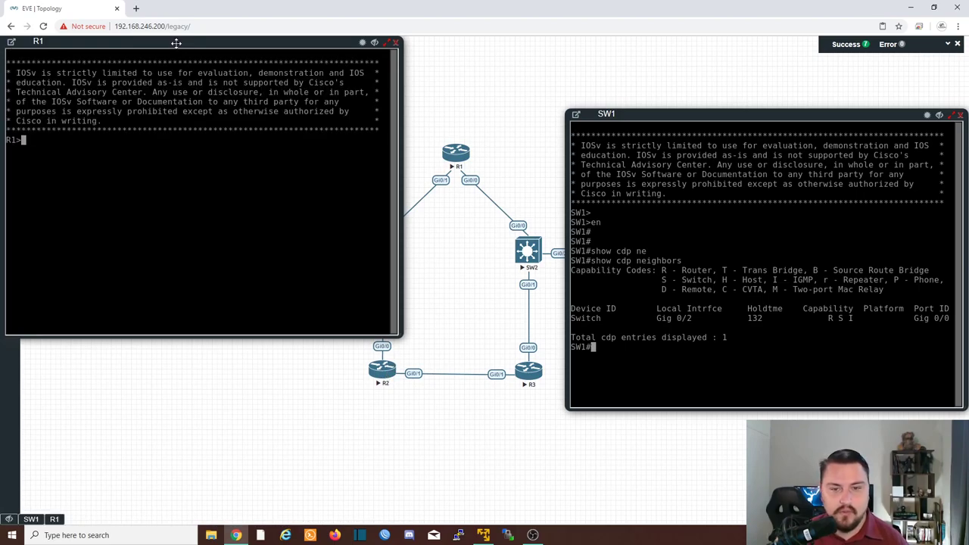
pyautogui.write('en')
pyautogui.press('Return')
pyautogui.press('Return')
pyautogui.press('Return')
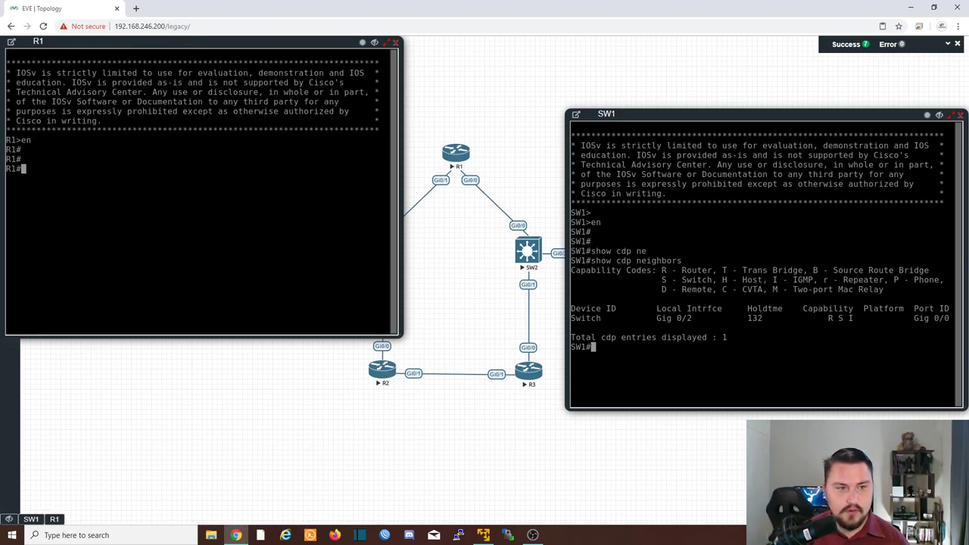
pyautogui.press('Return')
pyautogui.write('show cdp ne')
pyautogui.press('Tab')
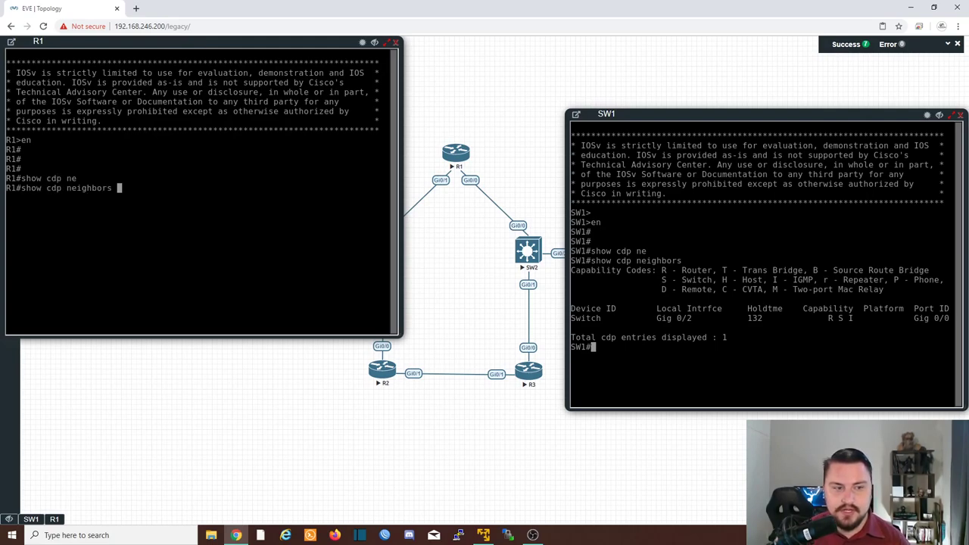
pyautogui.press('Return')
# Step: Rerun the neighbour listing and check R1's CDP config with show run | section cdp
pyautogui.press('Return')
pyautogui.press('Up')
pyautogui.press('Return')
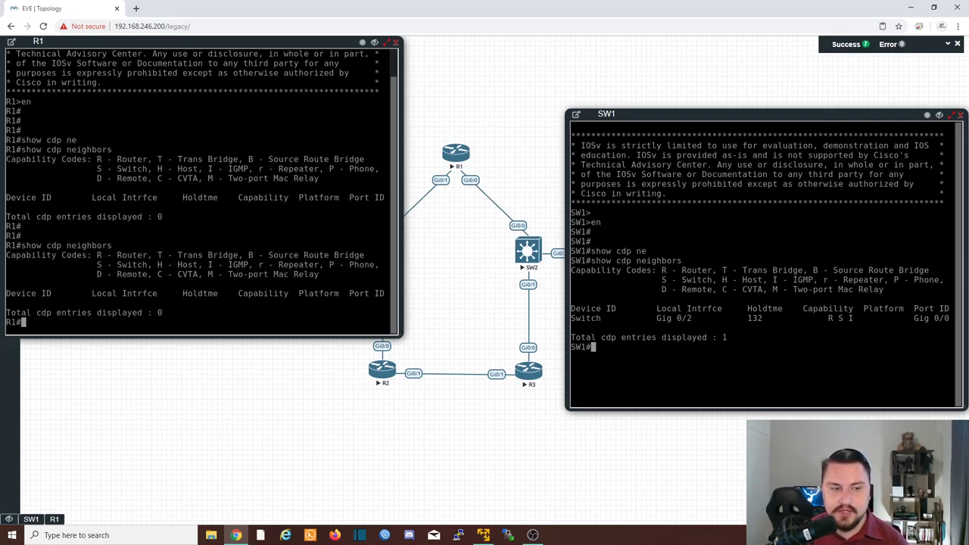
pyautogui.press('Return')
pyautogui.press('Return')
pyautogui.write('show run ')
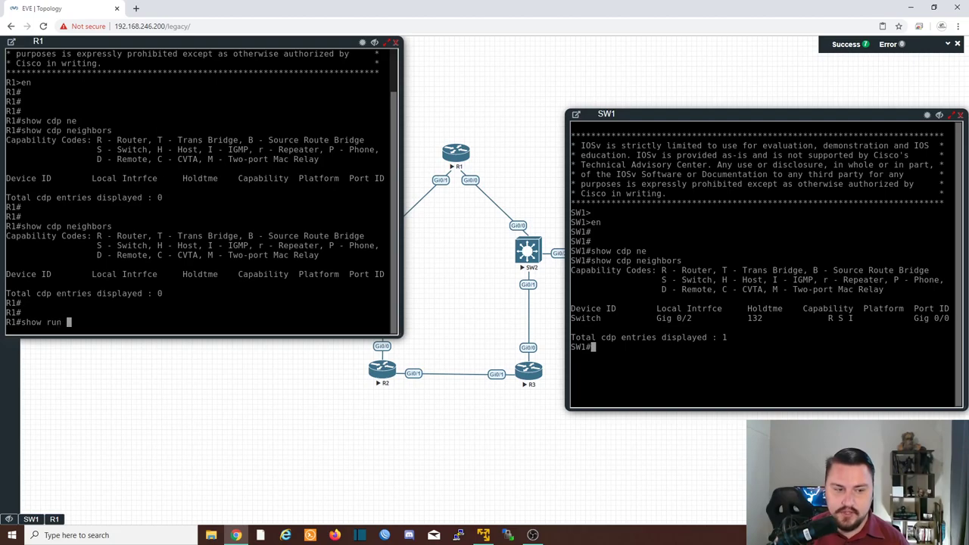
pyautogui.write('| section cdpp')
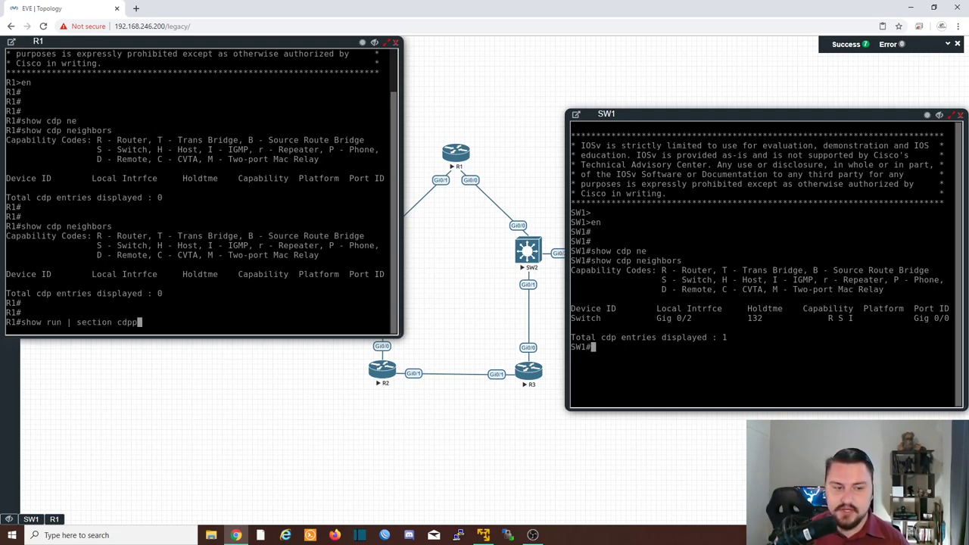
pyautogui.press('Return')
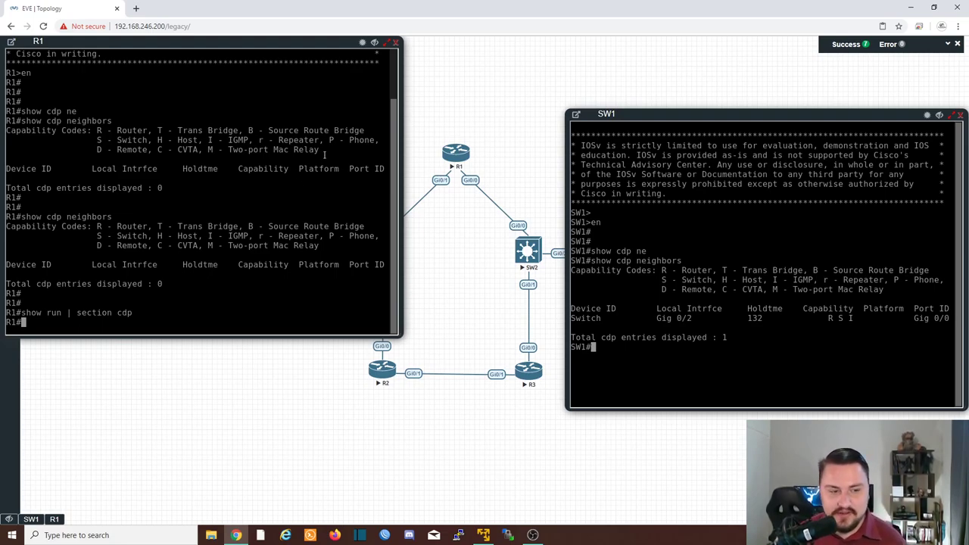
pyautogui.moveTo(281, 43); pyautogui.dragTo(161, 122)
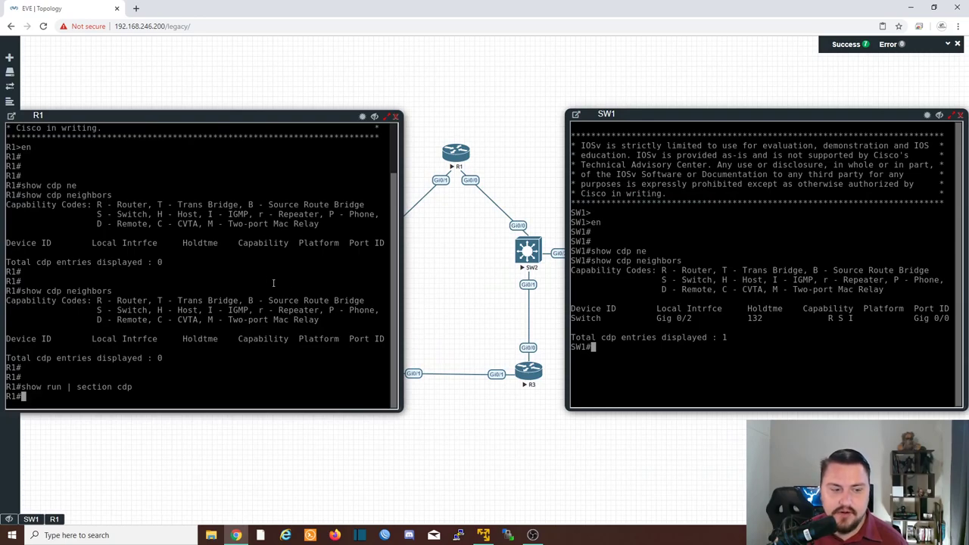
# Step: Enable R1's Gi0/1 with no shut, save with wr, and close R1's console
pyautogui.press('Return')
pyautogui.press('Return')
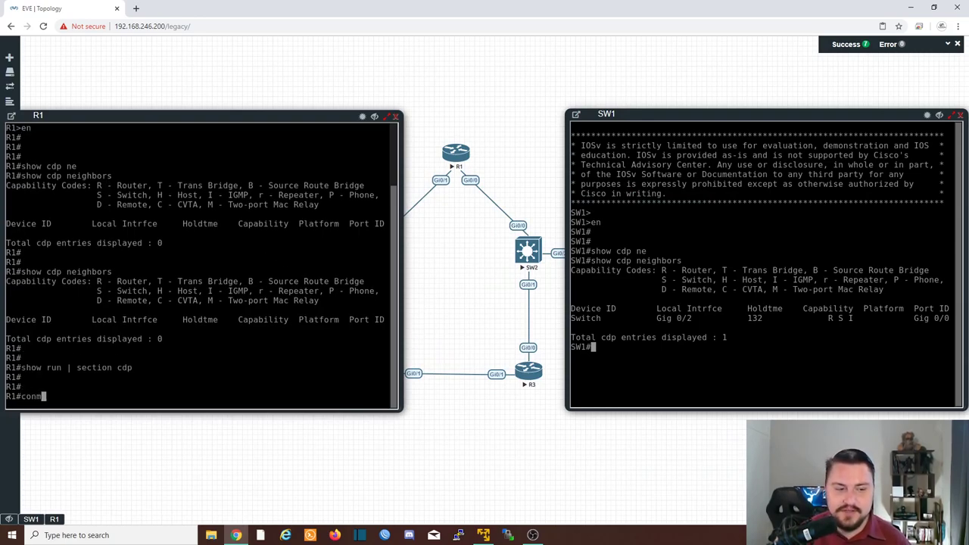
pyautogui.write('config t')
pyautogui.press('Return')
pyautogui.write('i')
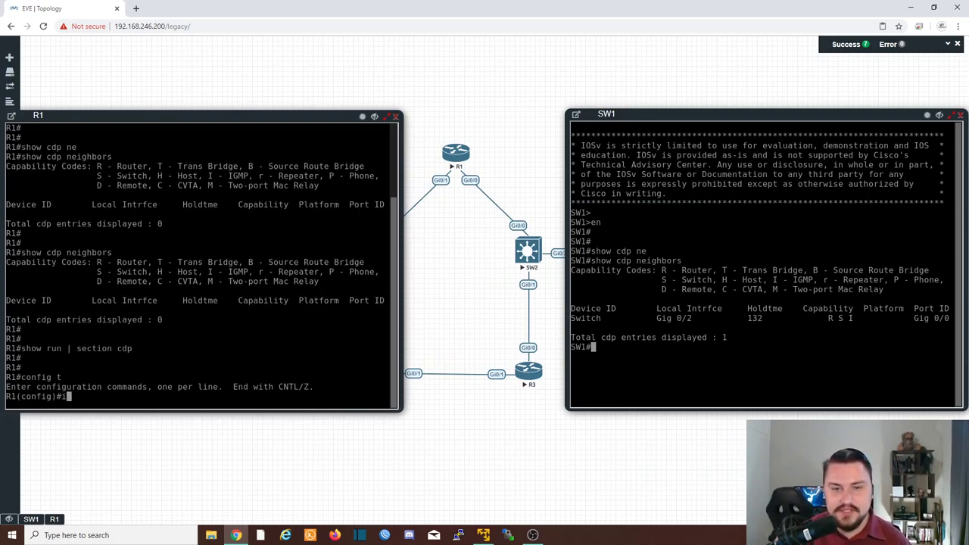
pyautogui.write('nt Gi0/1')
pyautogui.press('Return')
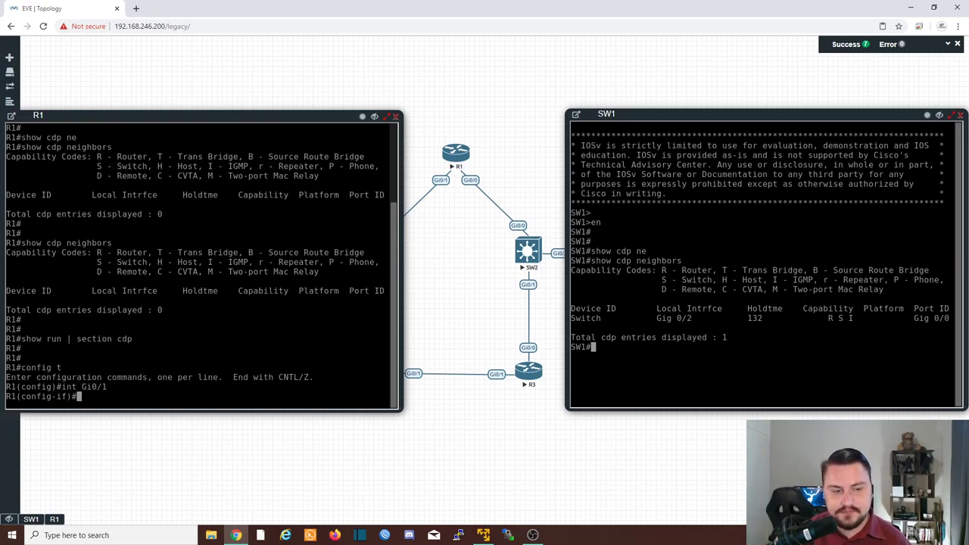
pyautogui.write('n')
pyautogui.write('o shut')
pyautogui.press('Return')
pyautogui.hotkey('ctrl', 'z')
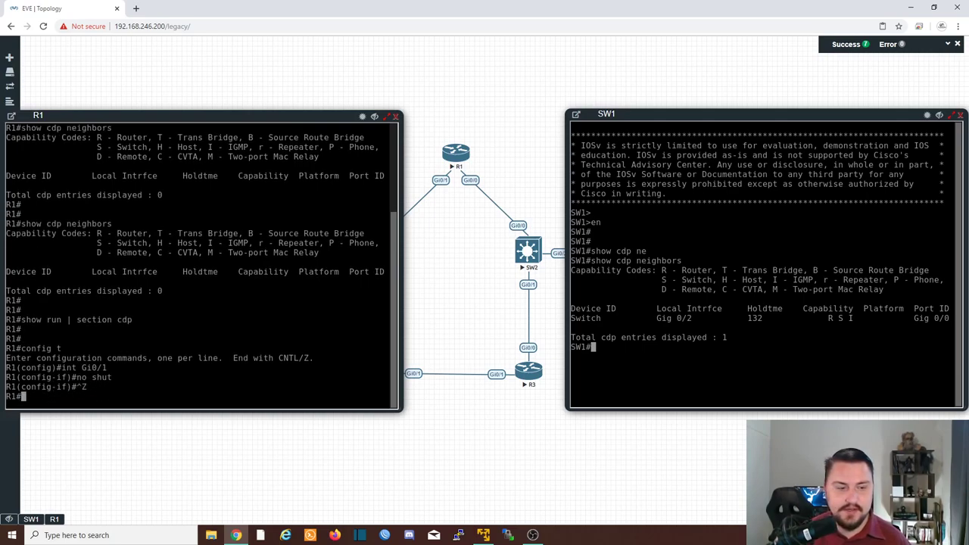
pyautogui.write('wr')
pyautogui.press('Return')
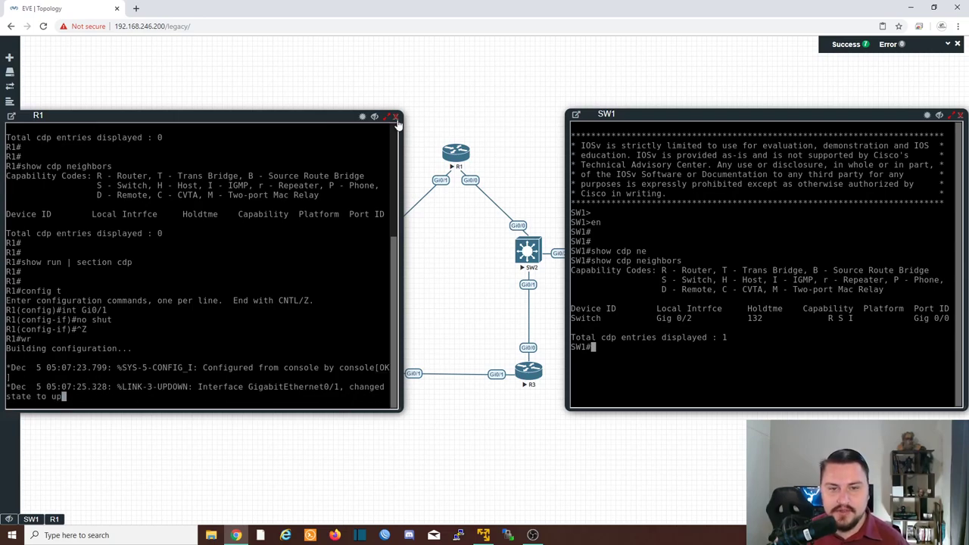
pyautogui.click(396, 116)
# Step: On R2's console, enable Gi0/0 with no shut and save the configuration with wr
pyautogui.click(383, 369)
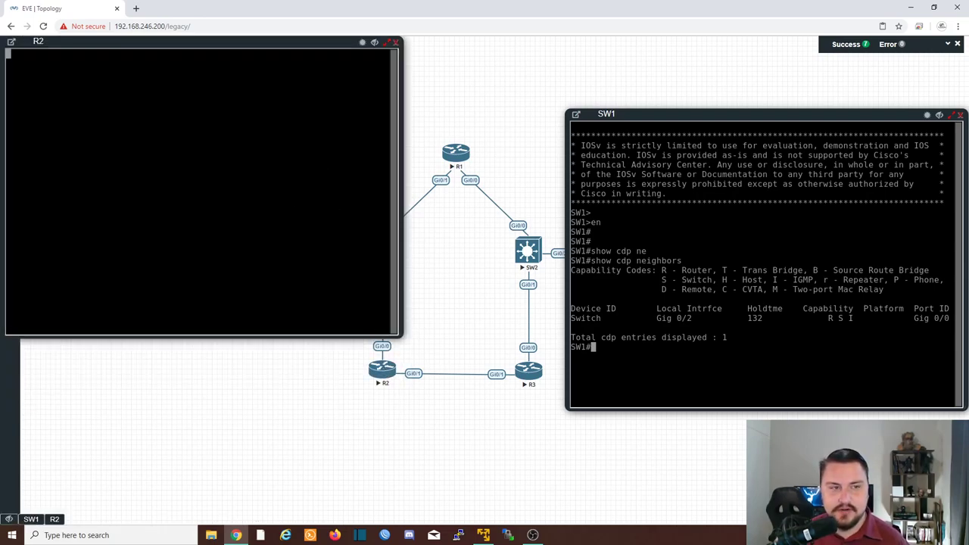
pyautogui.press('Return')
pyautogui.press('Return')
pyautogui.write('en')
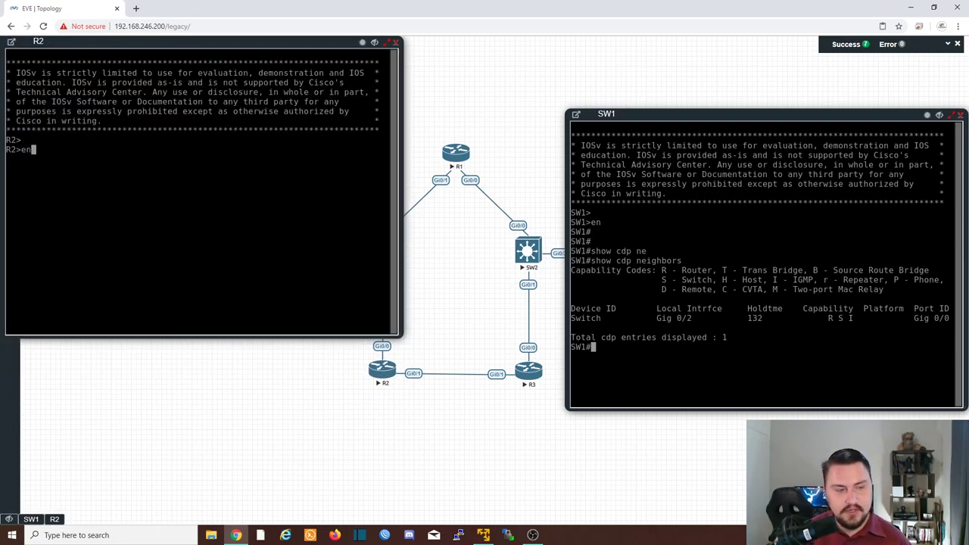
pyautogui.press('Return')
pyautogui.write('config t')
pyautogui.press('Return')
pyautogui.write('int Gi0/0')
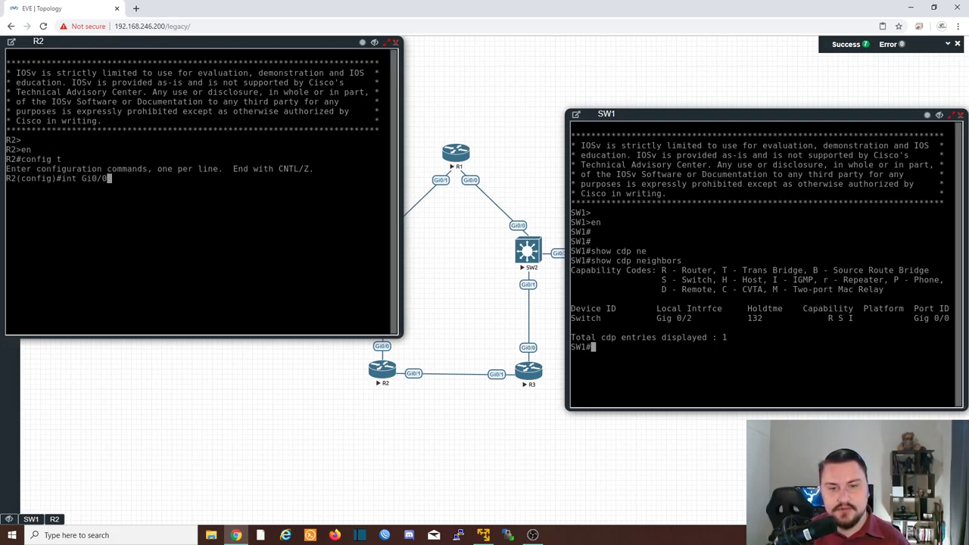
pyautogui.press('Return')
pyautogui.write('no shut')
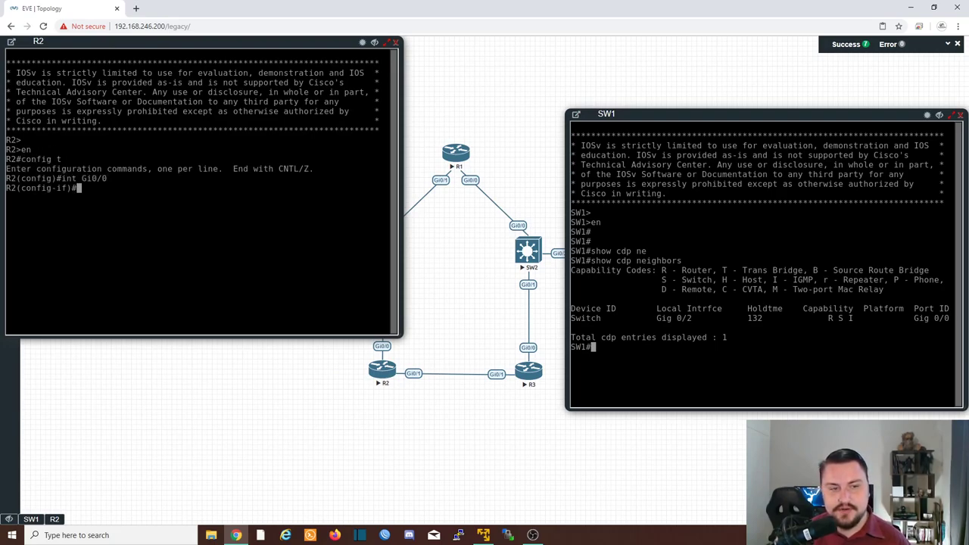
pyautogui.press('Return')
pyautogui.hotkey('ctrl', 'z')
pyautogui.write('wr')
pyautogui.press('Return')
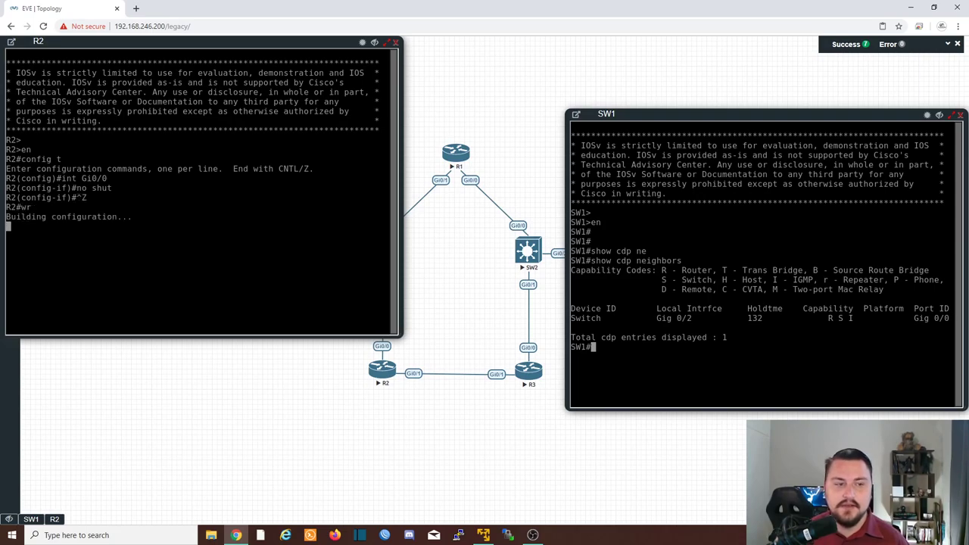
# Step: Rerun show cdp neighbors on SW1, now listing Switch, R2 and R1
pyautogui.click(395, 43)
pyautogui.moveTo(615, 114); pyautogui.dragTo(366, 83)
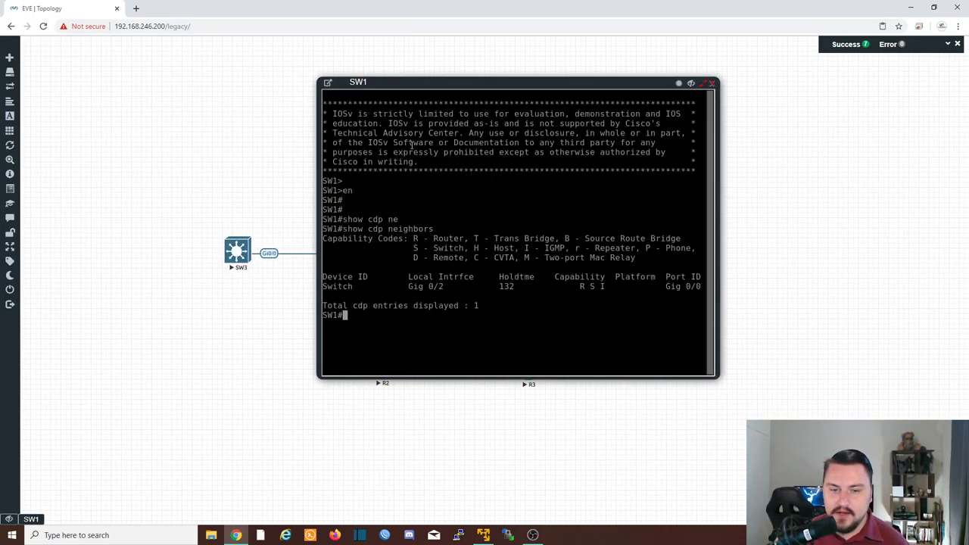
pyautogui.press('Up')
pyautogui.press('Return')
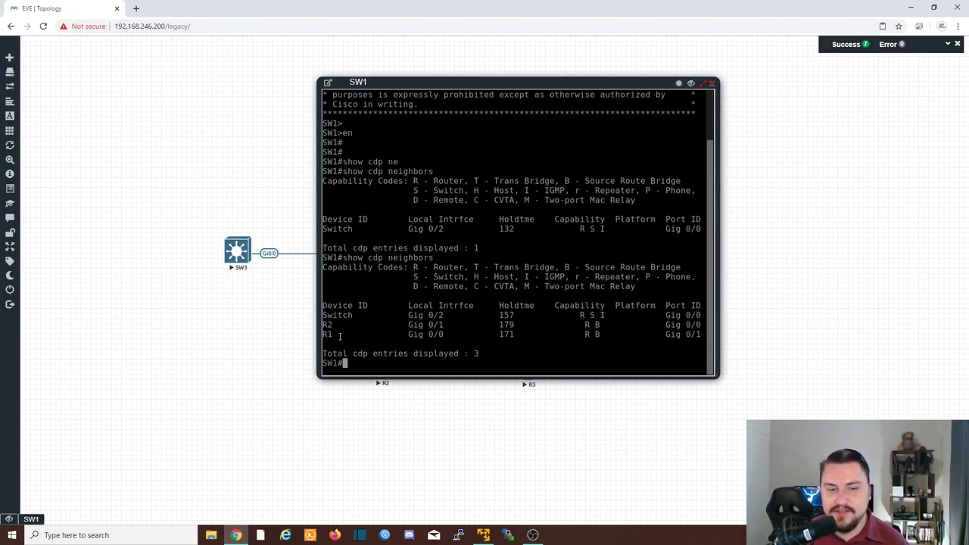
# Step: Highlight the R1, Switch and R2 neighbour rows and the Local Intrfce column beside the topology
pyautogui.moveTo(338, 336); pyautogui.dragTo(704, 336)
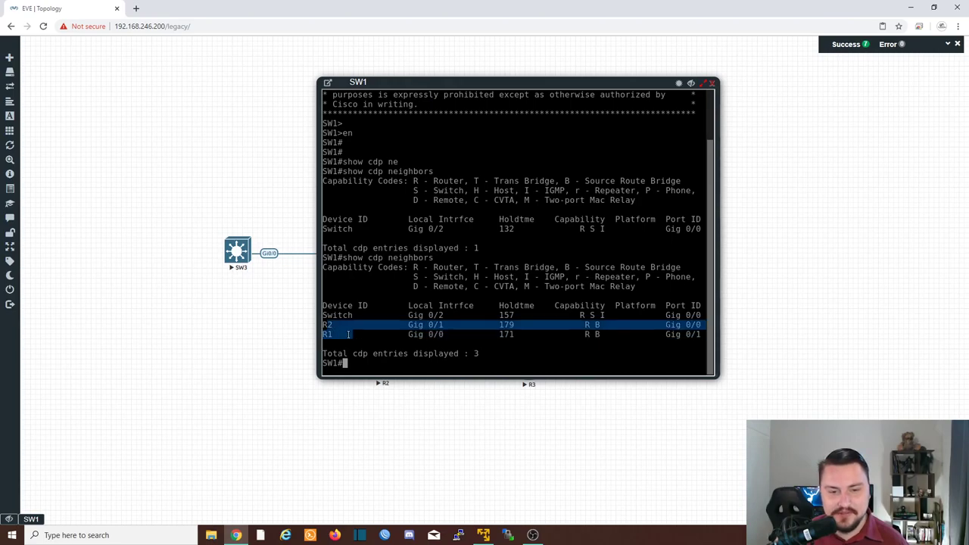
pyautogui.click(330, 325)
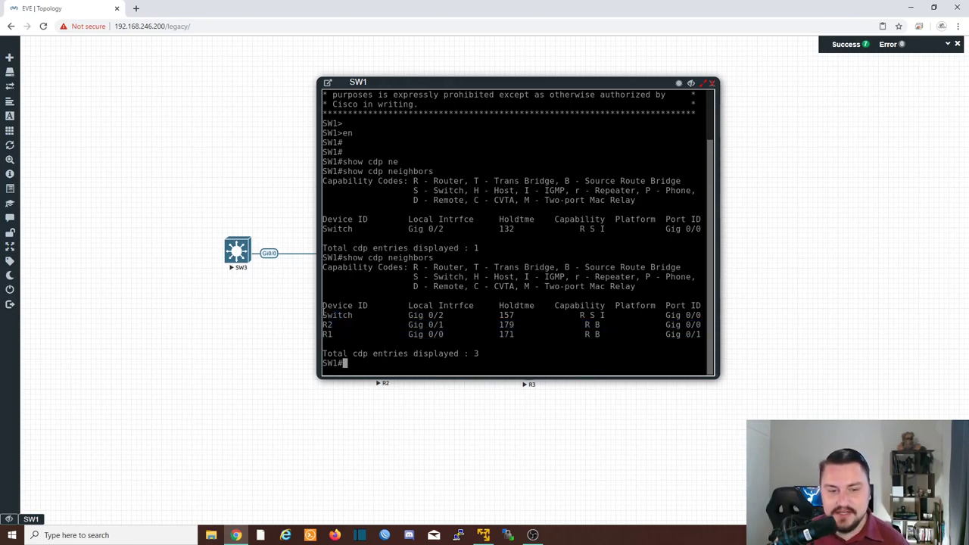
pyautogui.moveTo(323, 315); pyautogui.dragTo(348, 315)
pyautogui.moveTo(413, 82); pyautogui.dragTo(662, 227)
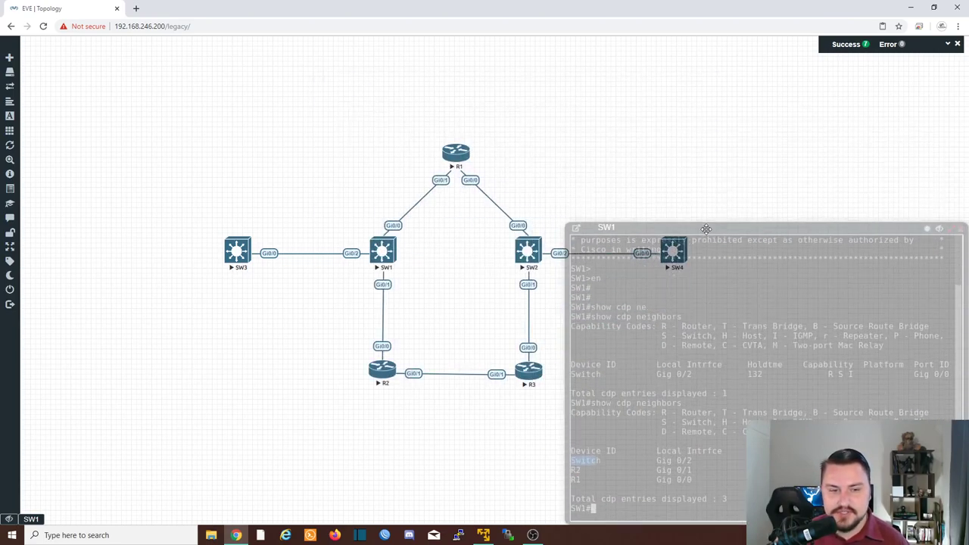
pyautogui.moveTo(573, 470); pyautogui.dragTo(742, 480)
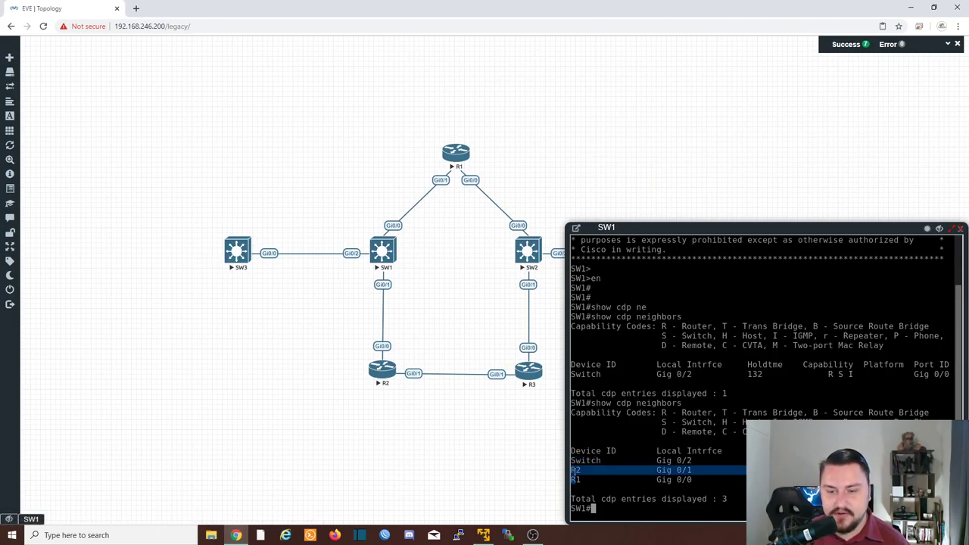
pyautogui.click(742, 480)
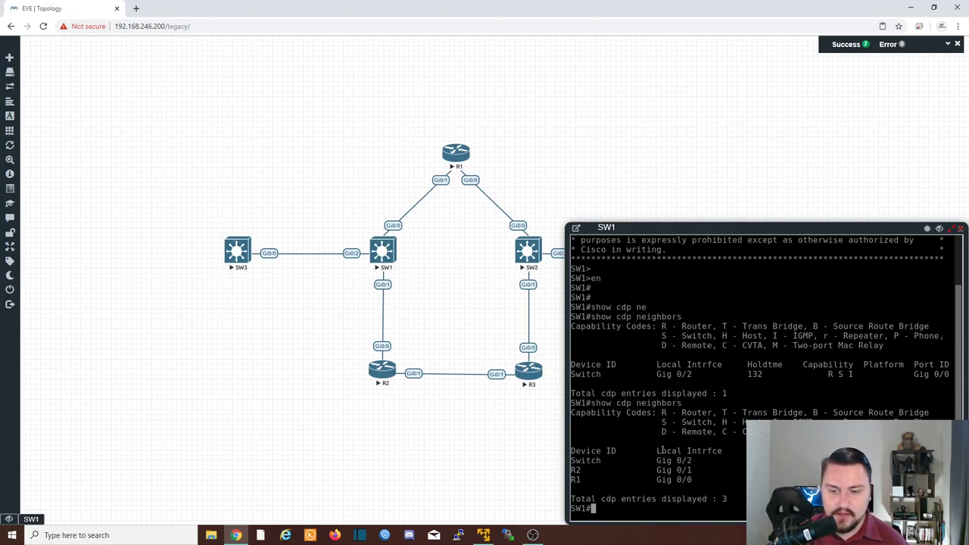
pyautogui.moveTo(662, 450); pyautogui.dragTo(710, 450)
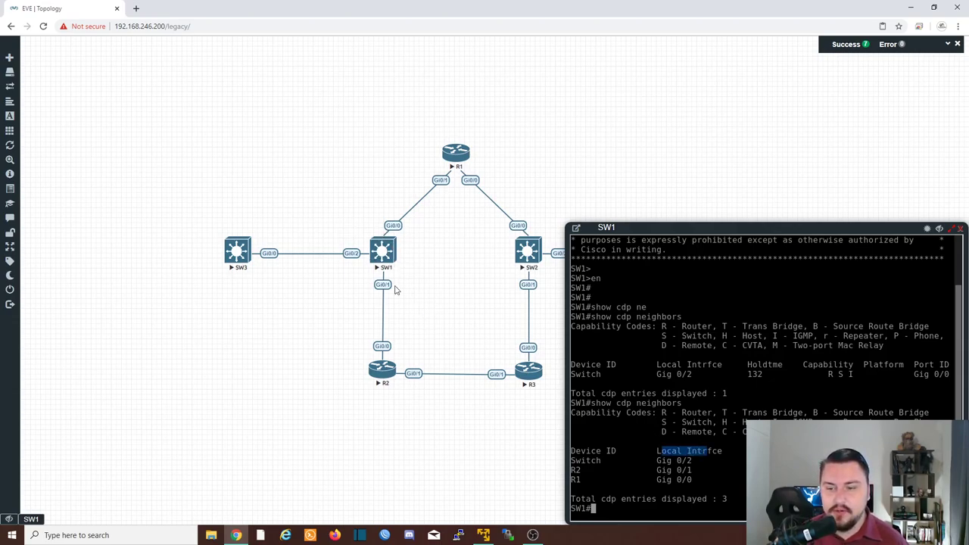
# Step: Highlight the three neighbour rows, then recall show cdp neighbors at a fresh SW1 prompt
pyautogui.moveTo(744, 454); pyautogui.dragTo(746, 483)
pyautogui.click(746, 483)
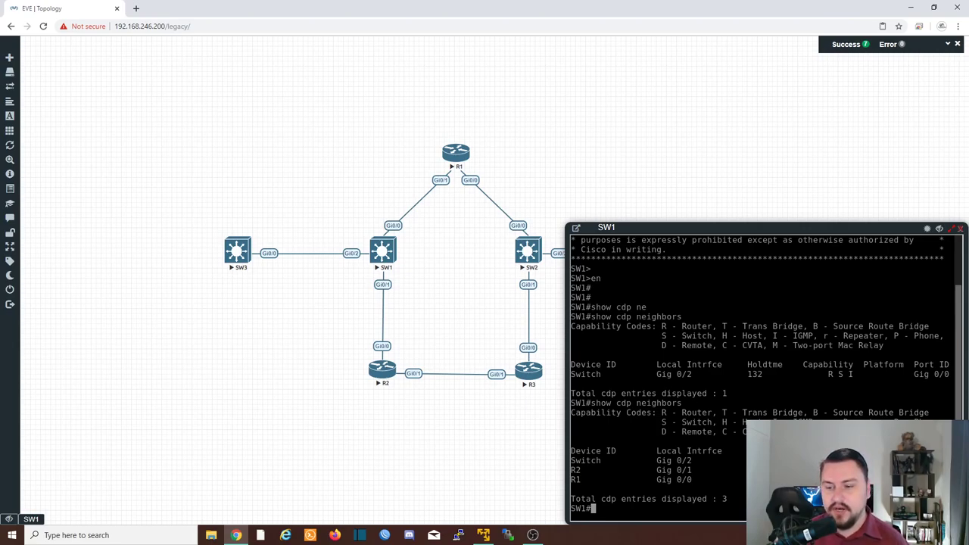
pyautogui.press('Return')
pyautogui.press('Return')
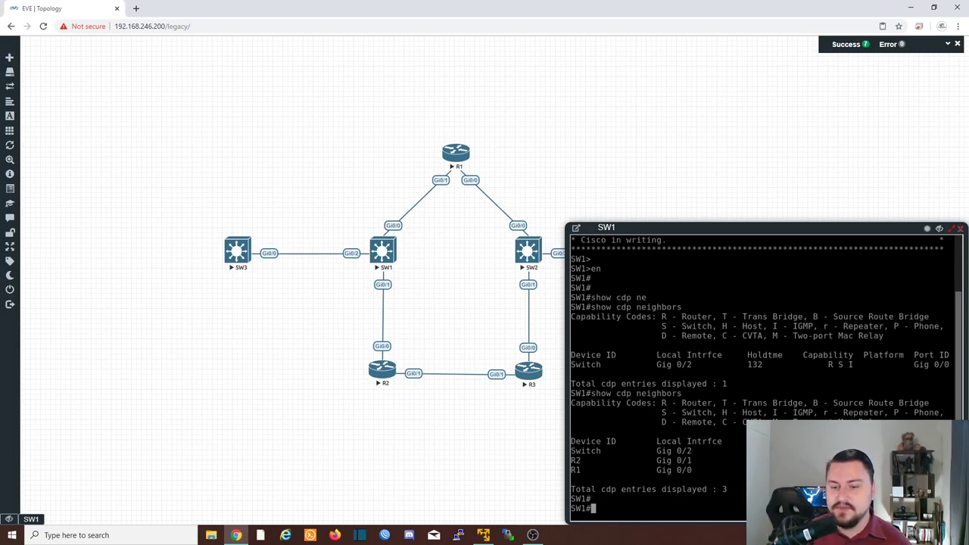
pyautogui.press('Up')
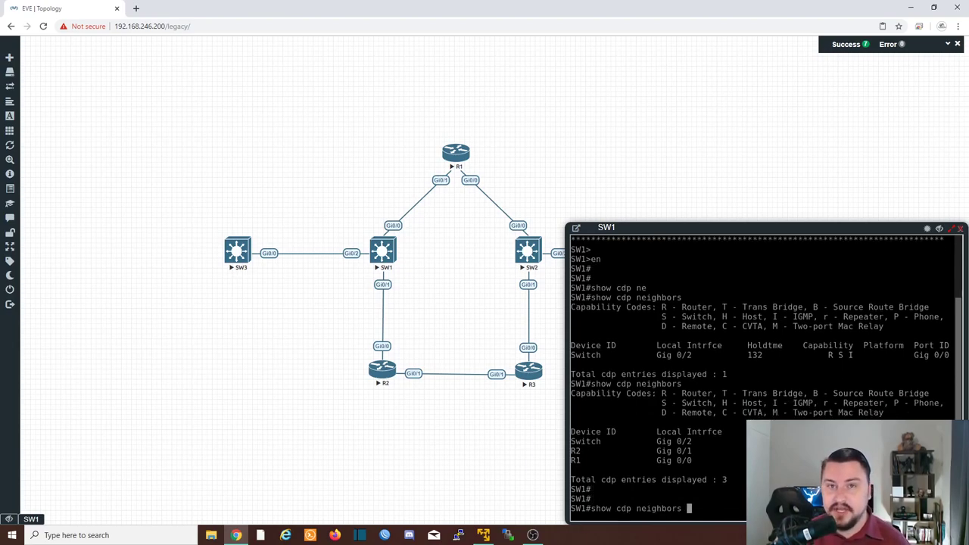
# Step: Run show cdp neighbors detail on SW1 and page through the full output
pyautogui.write('det')
pyautogui.press('Tab')
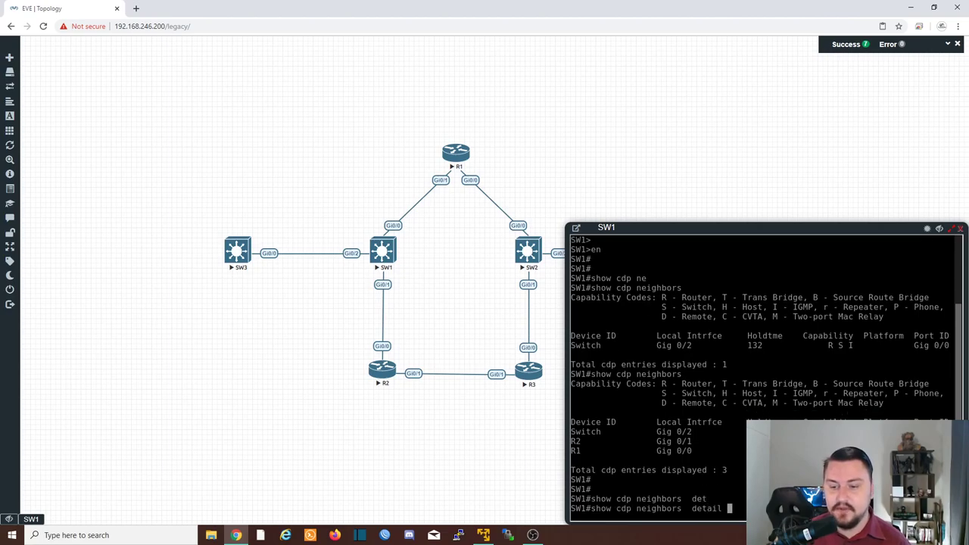
pyautogui.press('Return')
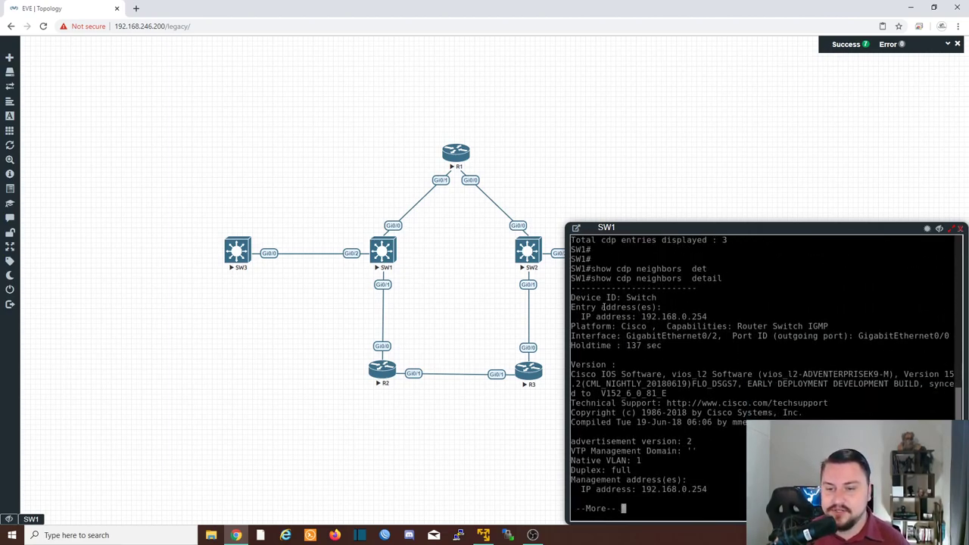
pyautogui.press('space')
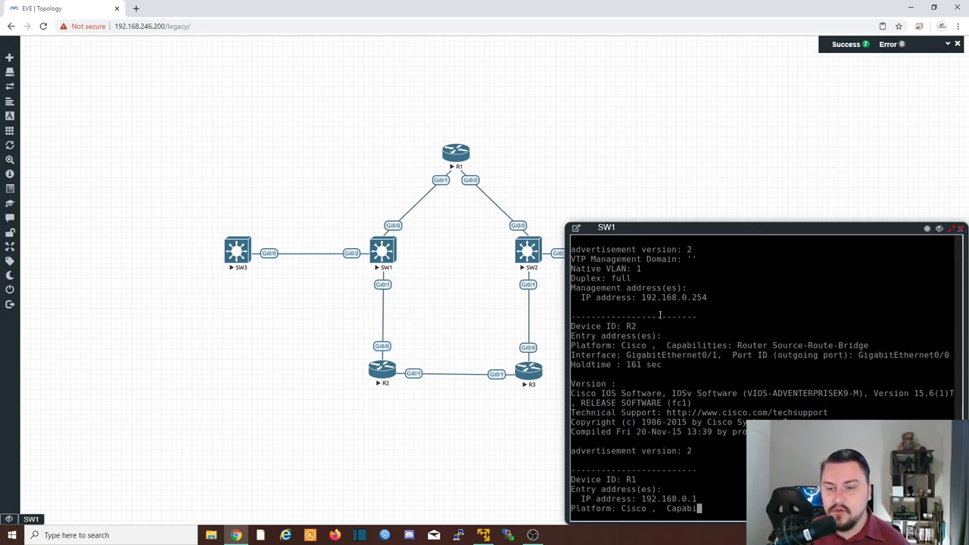
pyautogui.press('space')
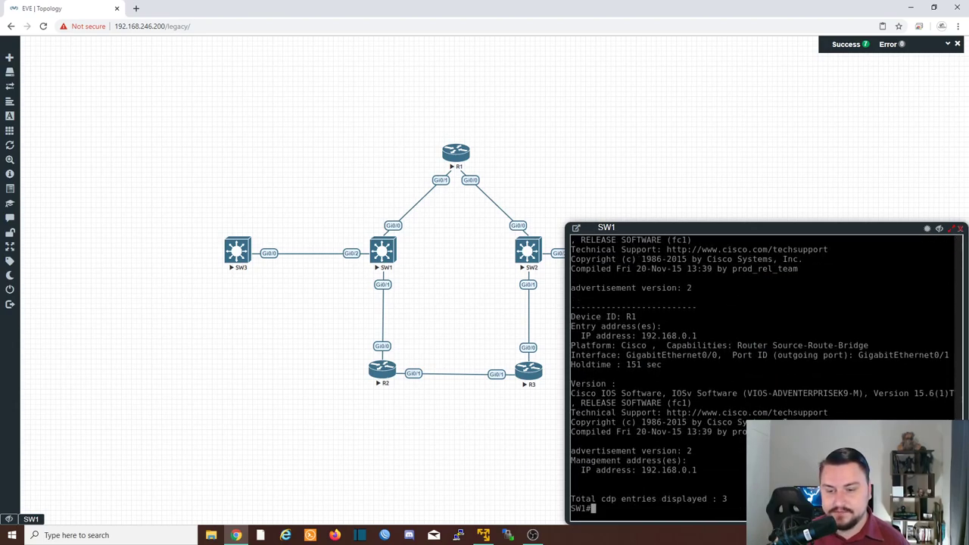
# Step: Review R2's detailed entry: platform, interfaces and advertisement version 2
pyautogui.scroll(5, 688, 356)
pyautogui.scroll(1, 687, 346)
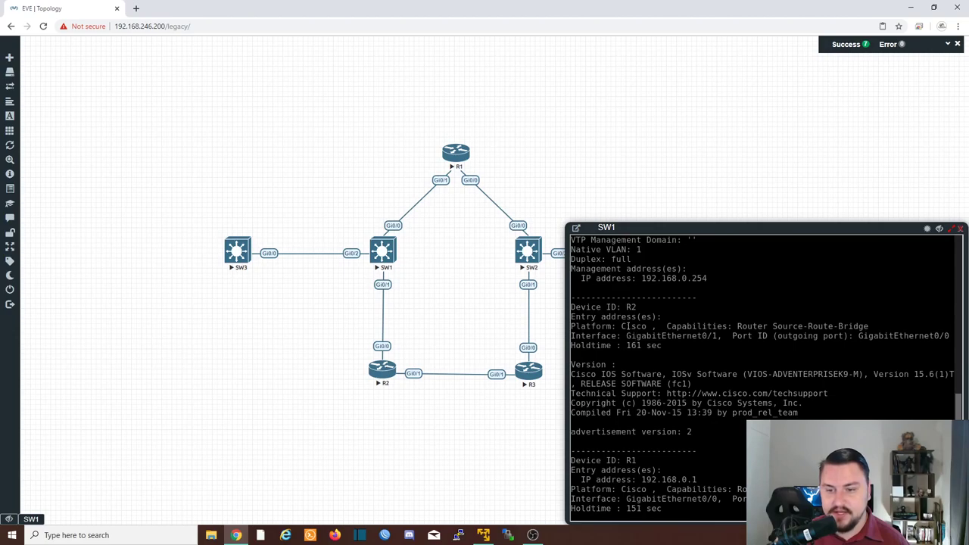
pyautogui.moveTo(621, 327); pyautogui.dragTo(832, 326)
pyautogui.moveTo(692, 335); pyautogui.dragTo(651, 374)
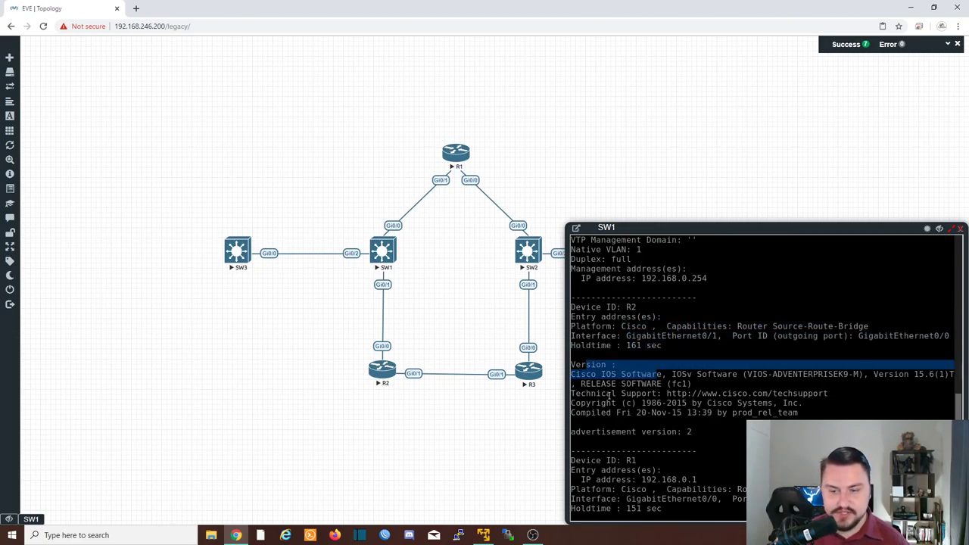
pyautogui.moveTo(605, 306); pyautogui.dragTo(633, 403)
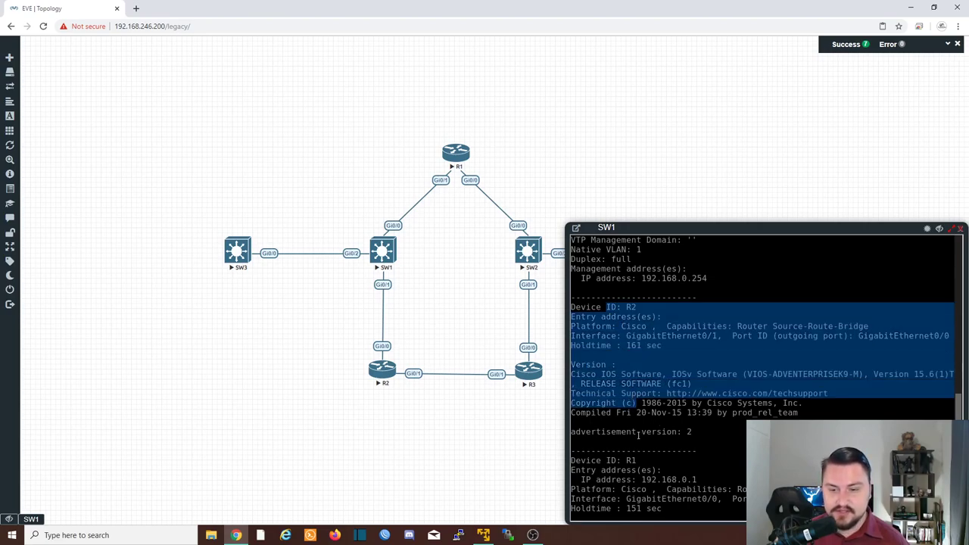
pyautogui.moveTo(582, 431); pyautogui.dragTo(692, 431)
pyautogui.scroll(3, 711, 420)
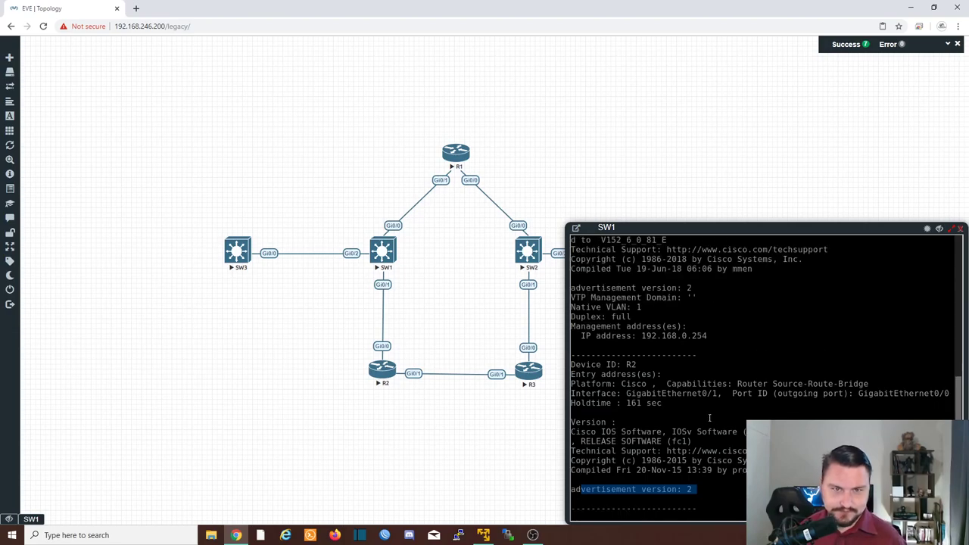
pyautogui.scroll(3, 705, 391)
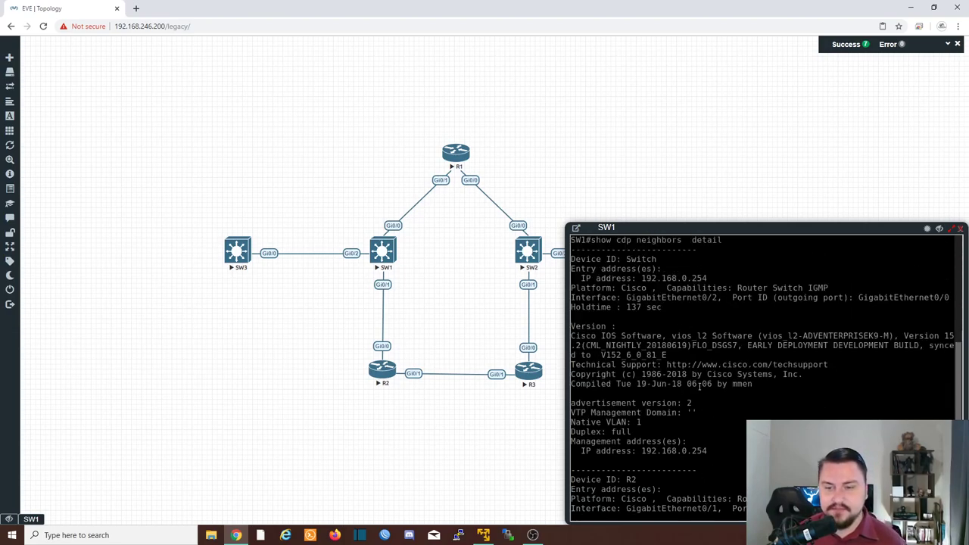
pyautogui.scroll(-3, 696, 381)
pyautogui.scroll(-4, 697, 380)
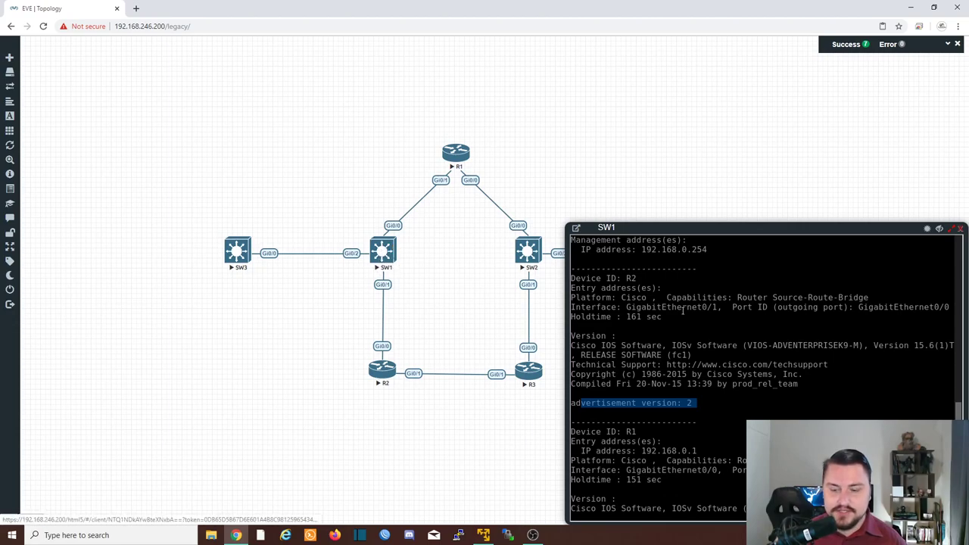
# Step: Disable CDP globally on SW1 with no cdp run and save with wr
pyautogui.moveTo(634, 228); pyautogui.dragTo(426, 144)
pyautogui.press('Return')
pyautogui.write('config t')
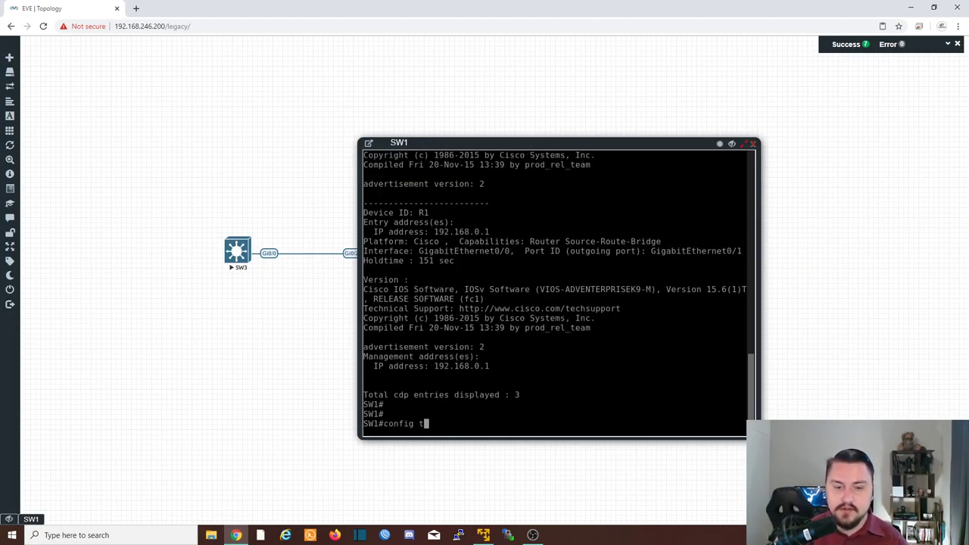
pyautogui.press('Return')
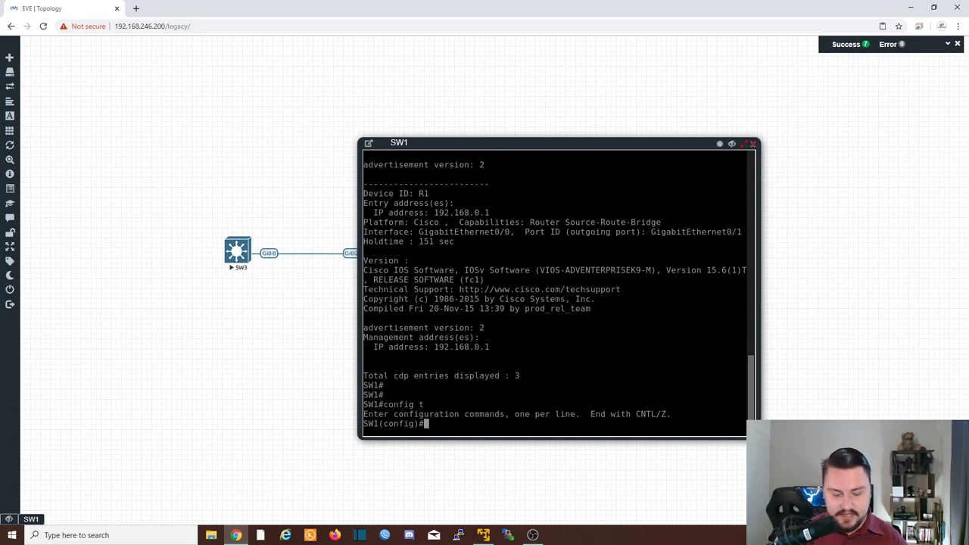
pyautogui.write('no ')
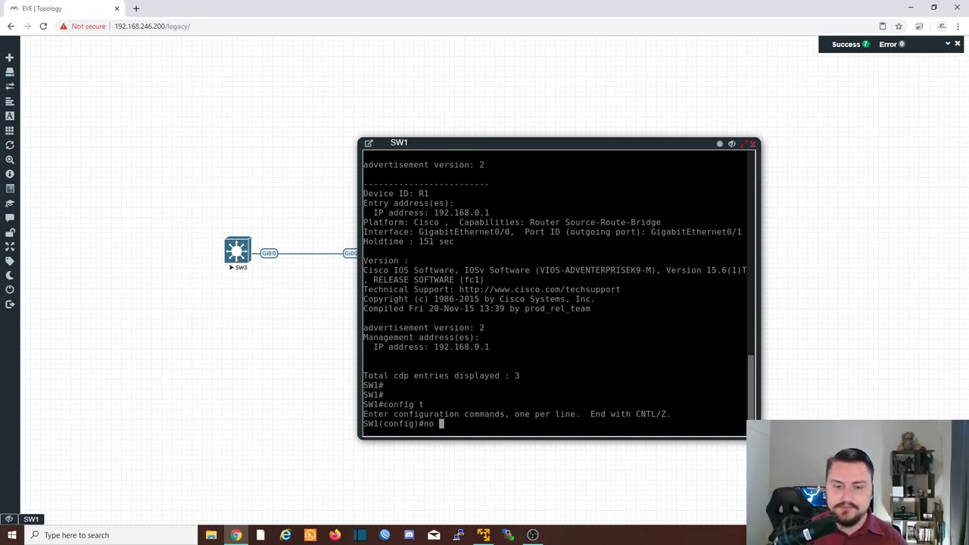
pyautogui.write('cdp run')
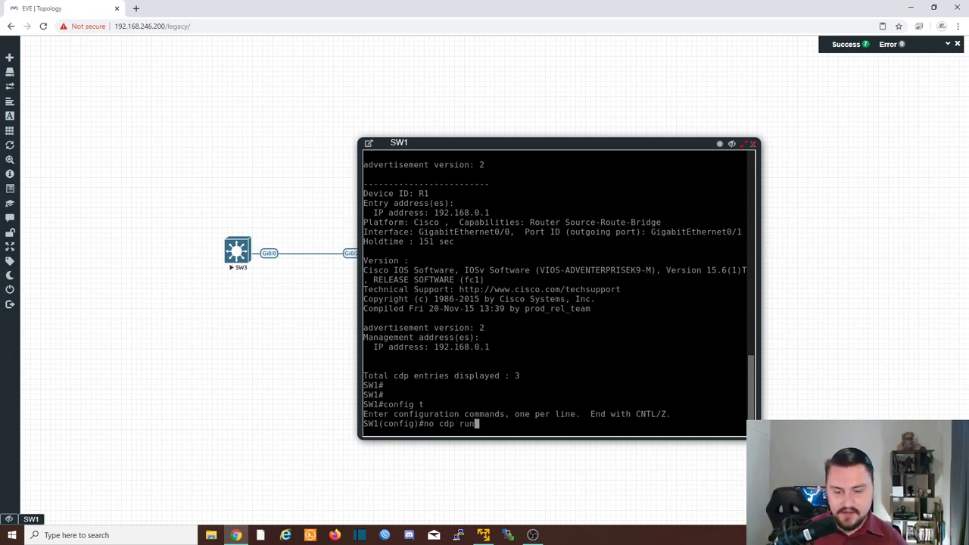
pyautogui.press('Return')
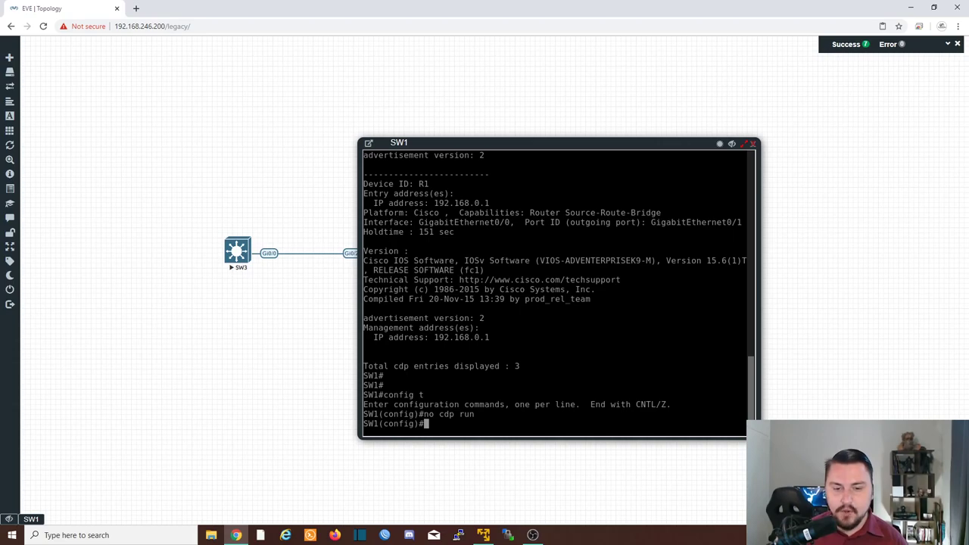
pyautogui.press('Up')
pyautogui.hotkey('ctrl', 'z')
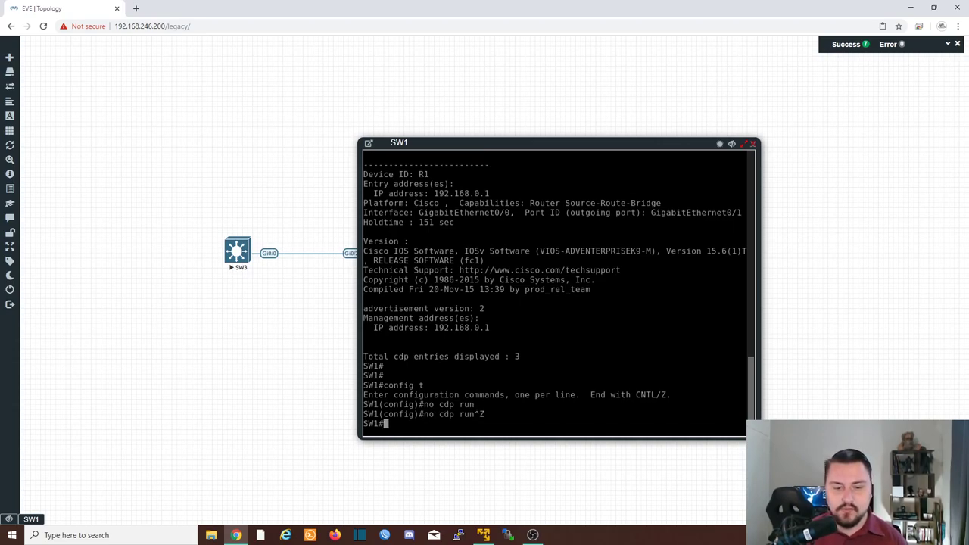
pyautogui.write('wr')
pyautogui.press('Return')
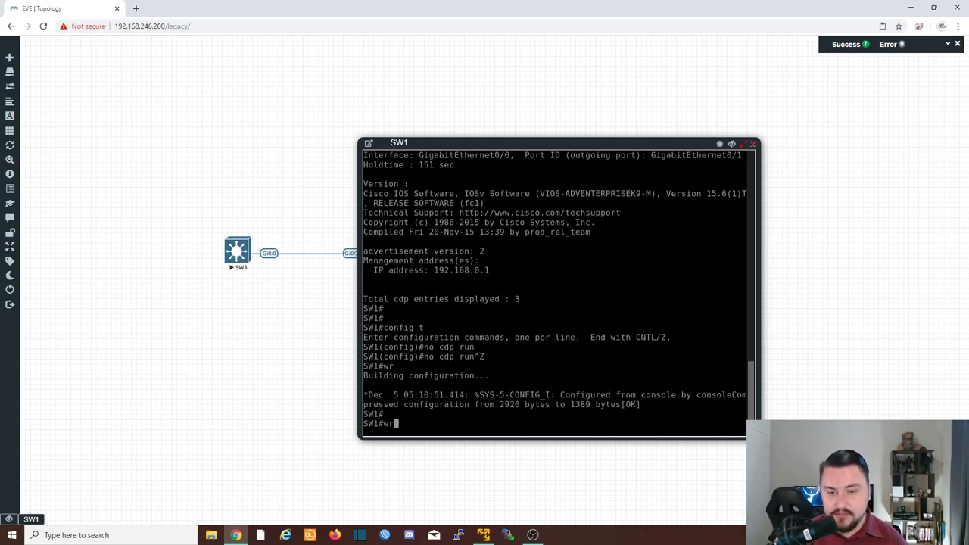
pyautogui.press('Return')
pyautogui.write('wr')
pyautogui.press('Return')
# Step: Run show cdp neighbors, which returns '% CDP is not enabled'
pyautogui.write('show cdp neighbors  detail')
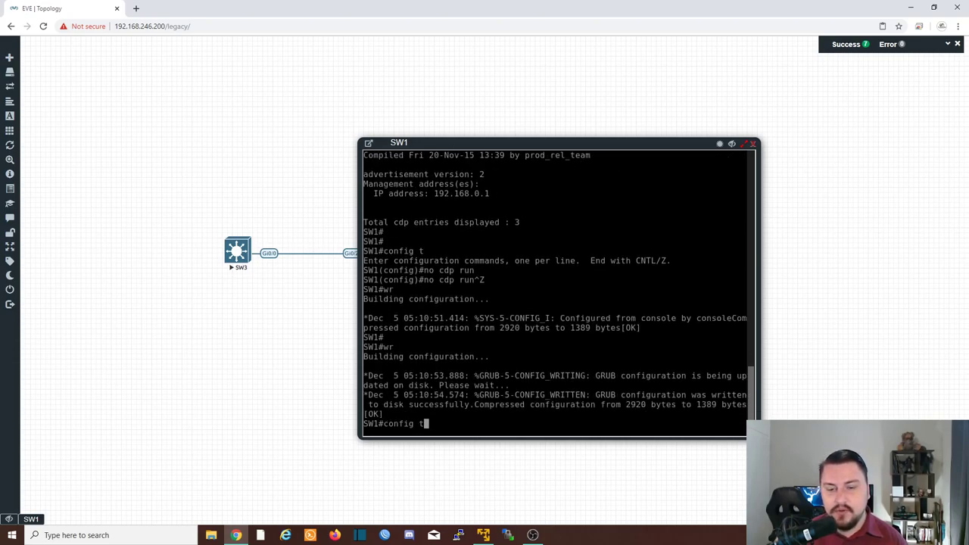
pyautogui.press('BackSpace')
pyautogui.press('BackSpace')
pyautogui.press('BackSpace')
pyautogui.press('BackSpace')
pyautogui.press('BackSpace')
pyautogui.press('BackSpace')
pyautogui.press('BackSpace')
pyautogui.press('BackSpace')
pyautogui.press('BackSpace')
pyautogui.press('BackSpace')
pyautogui.press('BackSpace')
pyautogui.press('BackSpace')
pyautogui.press('BackSpace')
pyautogui.press('BackSpace')
pyautogui.press('BackSpace')
pyautogui.press('BackSpace')
pyautogui.press('BackSpace')
pyautogui.press('BackSpace')
pyautogui.press('BackSpace')
pyautogui.press('BackSpace')
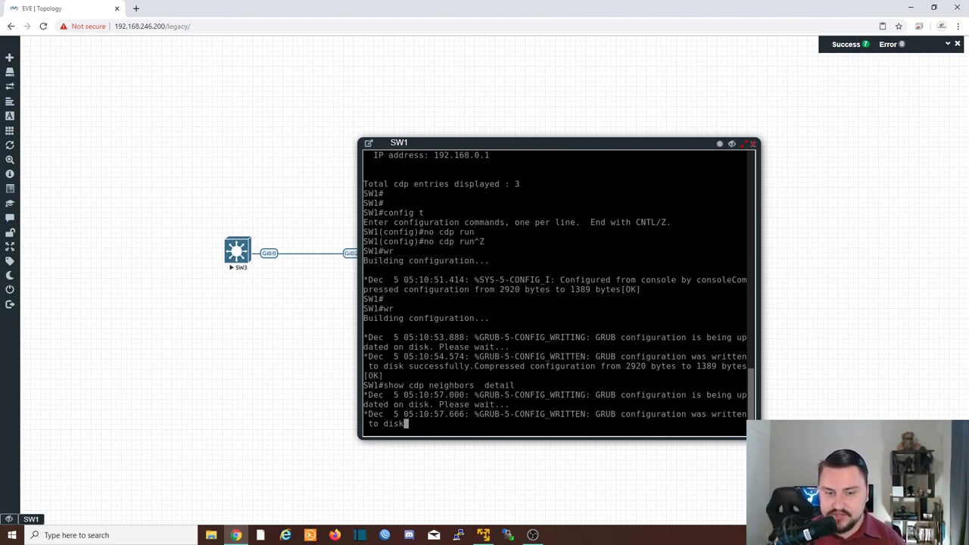
pyautogui.press('Return')
pyautogui.press('Return')
pyautogui.press('Return')
pyautogui.write('sh')
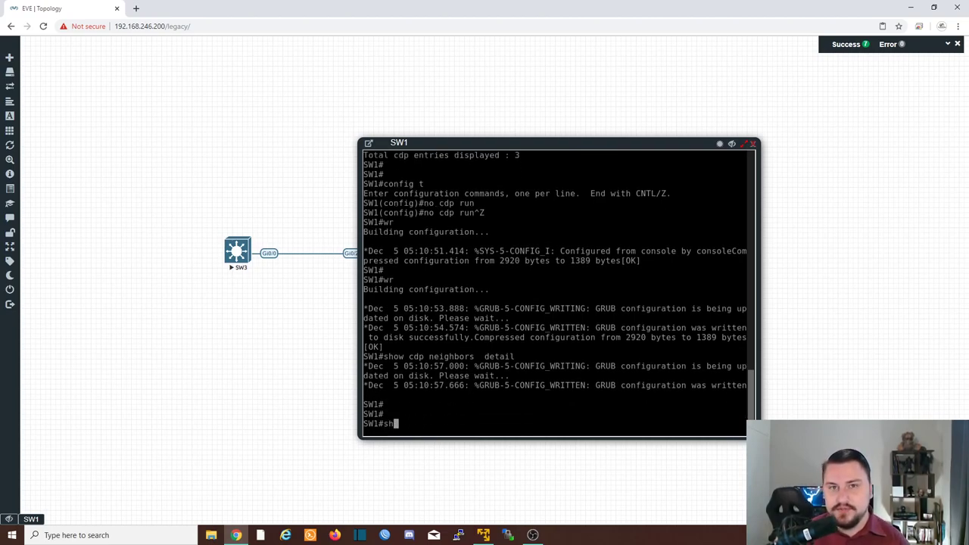
pyautogui.write('ow cdp ne')
pyautogui.press('Tab')
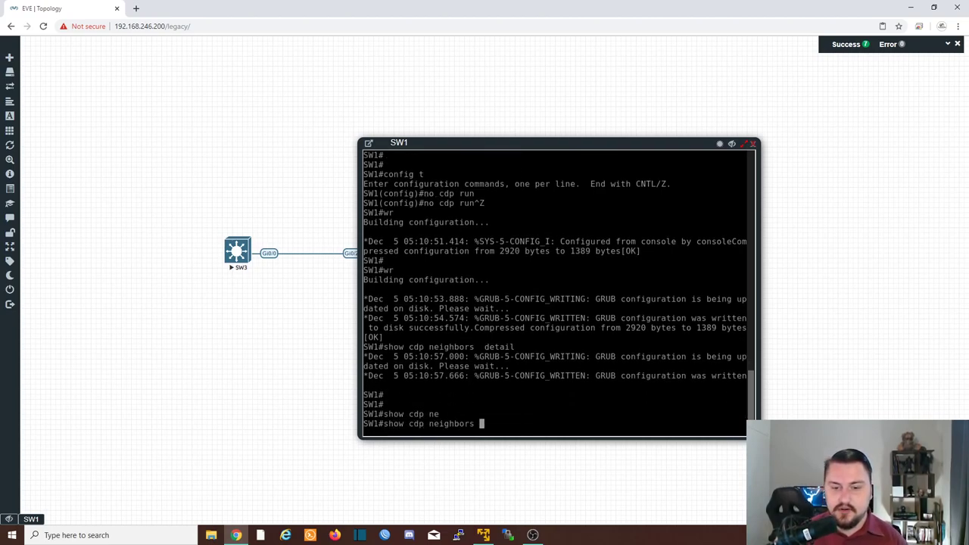
pyautogui.press('Return')
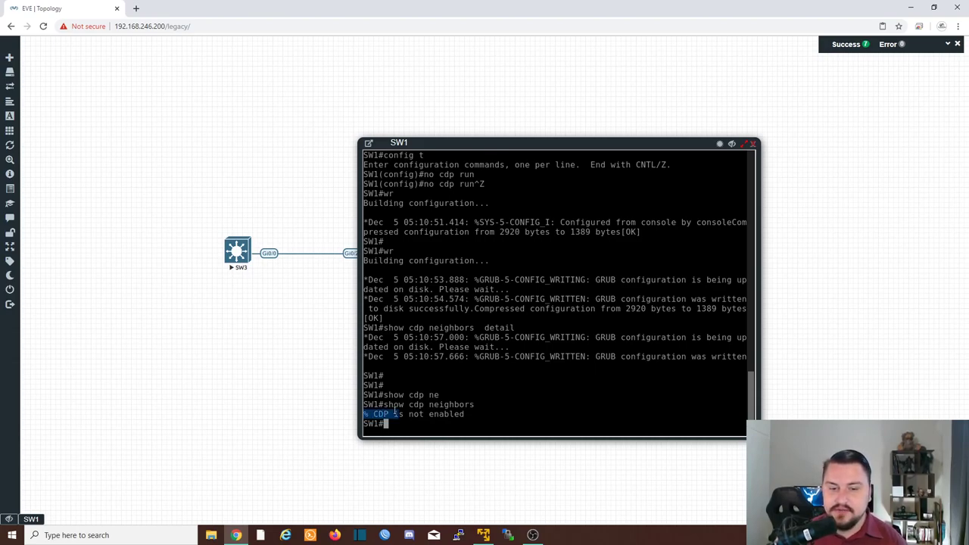
pyautogui.moveTo(460, 405)
pyautogui.mouseDown()
pyautogui.moveTo(384, 405)
pyautogui.moveTo(394, 414)
pyautogui.moveTo(447, 405)
pyautogui.moveTo(465, 414)
pyautogui.mouseUp()
pyautogui.click(468, 414)
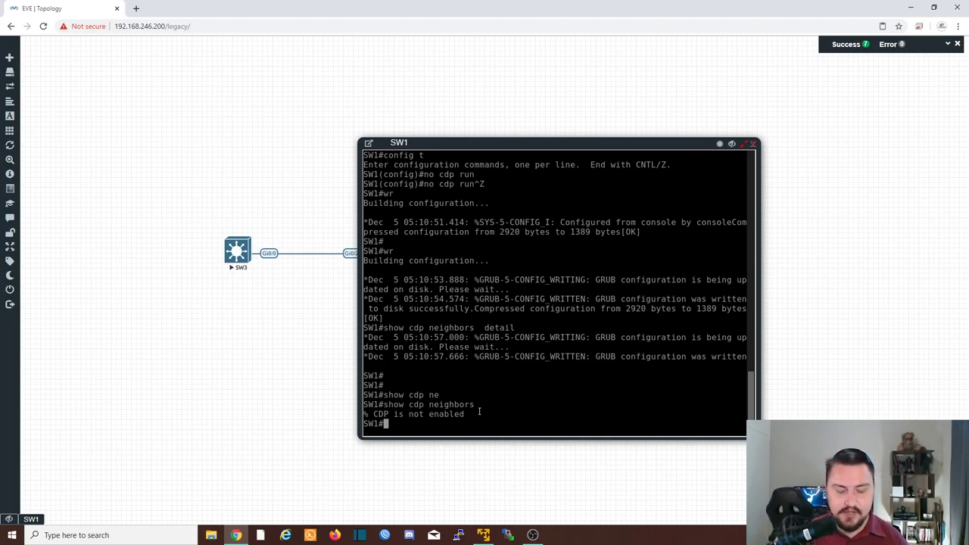
# Step: Re-enable CDP globally on SW1 with cdp run and save with wr
pyautogui.write('config t')
pyautogui.press('Return')
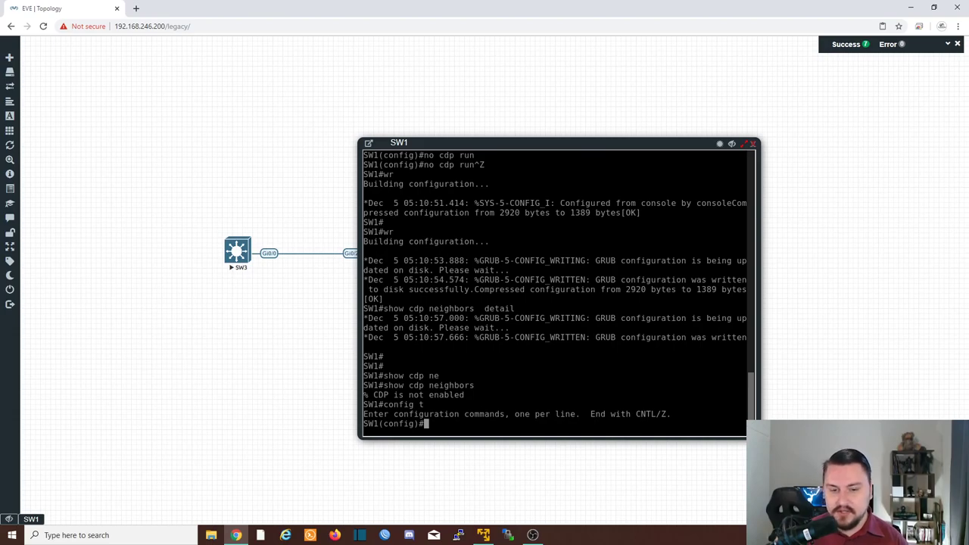
pyautogui.write('cdp e')
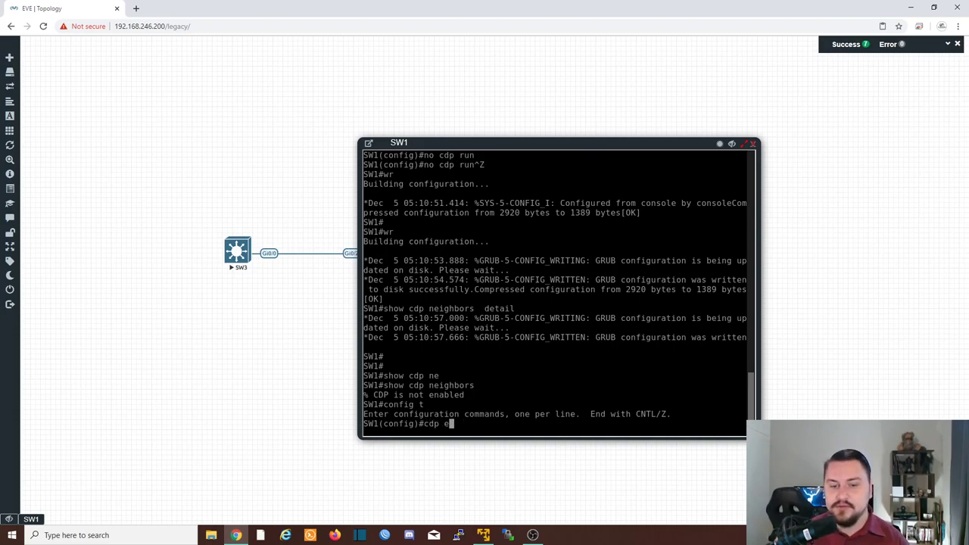
pyautogui.write('un')
pyautogui.press('Return')
pyautogui.hotkey('ctrl', 'z')
pyautogui.write('wr')
pyautogui.press('Return')
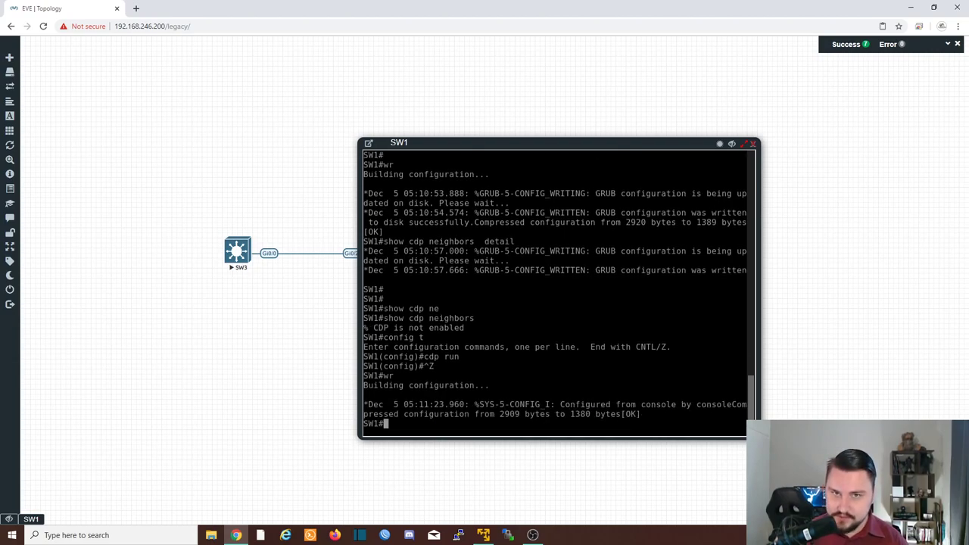
pyautogui.press('Return')
pyautogui.press('Return')
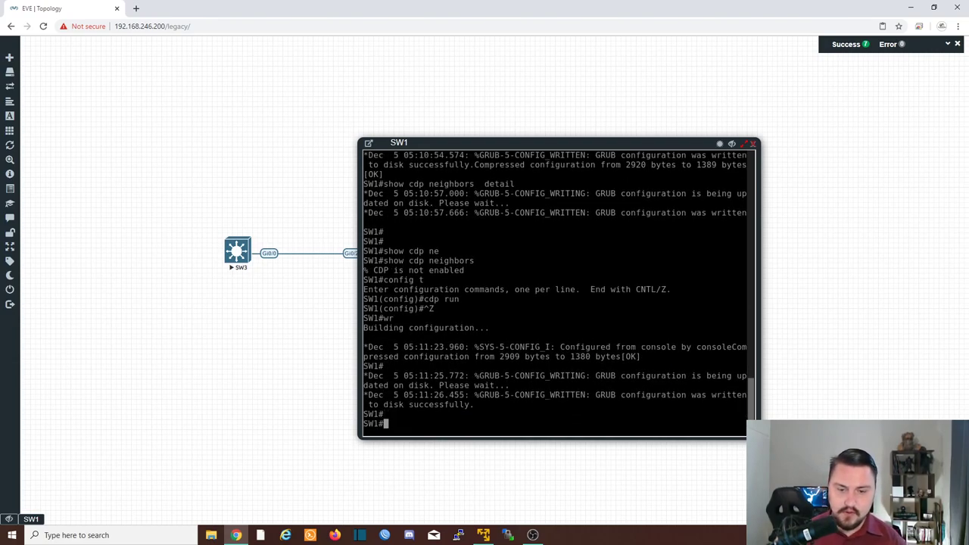
# Step: Move the console to reveal SW1 and R2, start an interface command, then exit config mode
pyautogui.moveTo(433, 145); pyautogui.dragTo(520, 137)
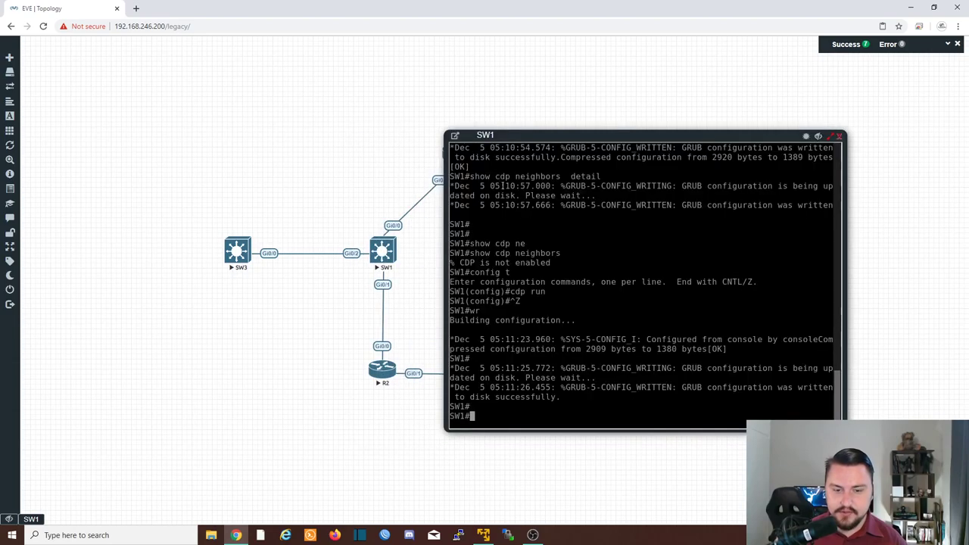
pyautogui.write('co')
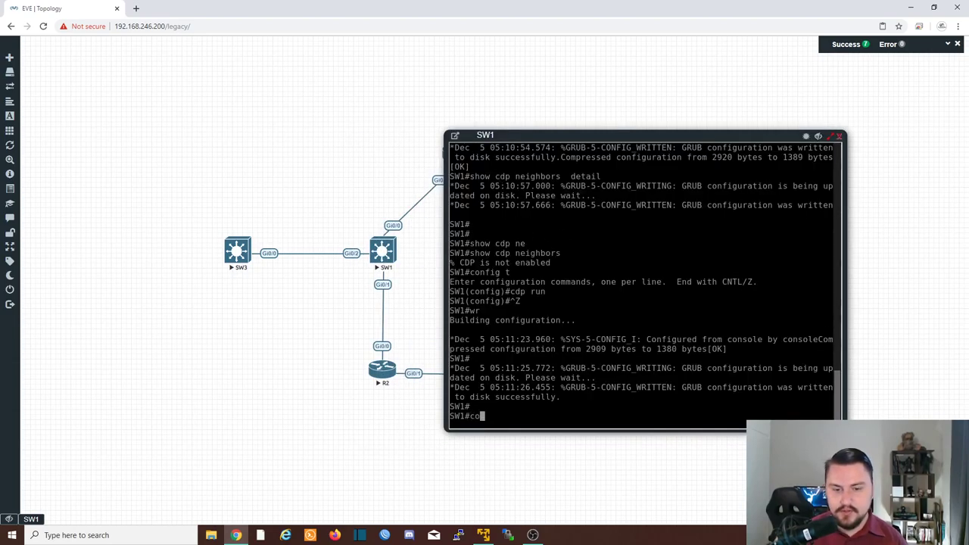
pyautogui.write('nfig t')
pyautogui.press('Return')
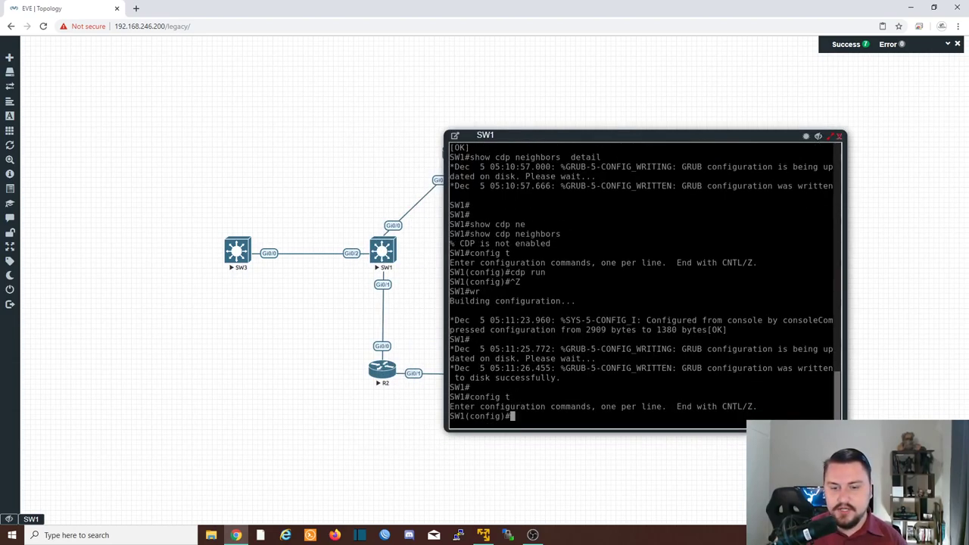
pyautogui.write('inter')
pyautogui.press('Tab')
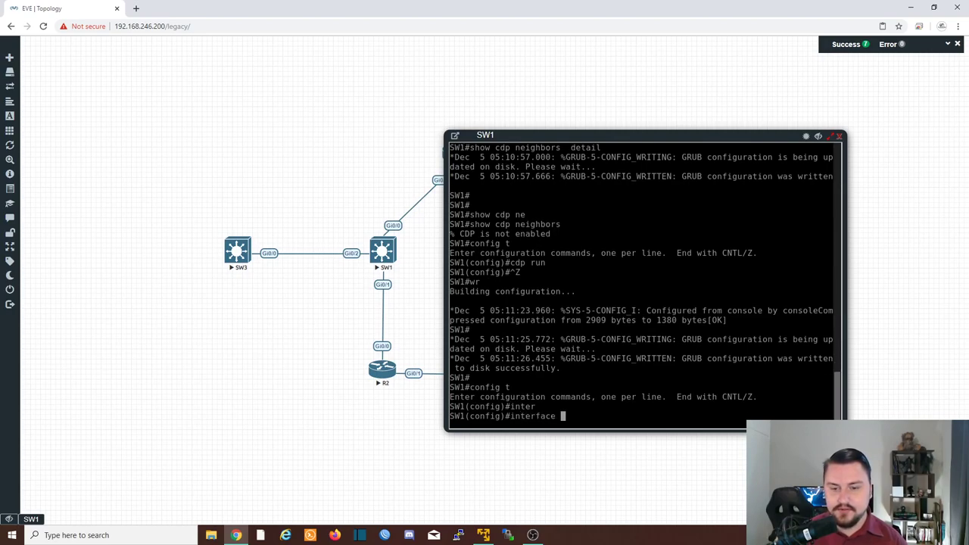
pyautogui.hotkey('ctrl', 'z')
# Step: List SW1's interfaces with show ip int br, then apply no cdp enable to Gi0/0-3
pyautogui.write('show i')
pyautogui.write('p')
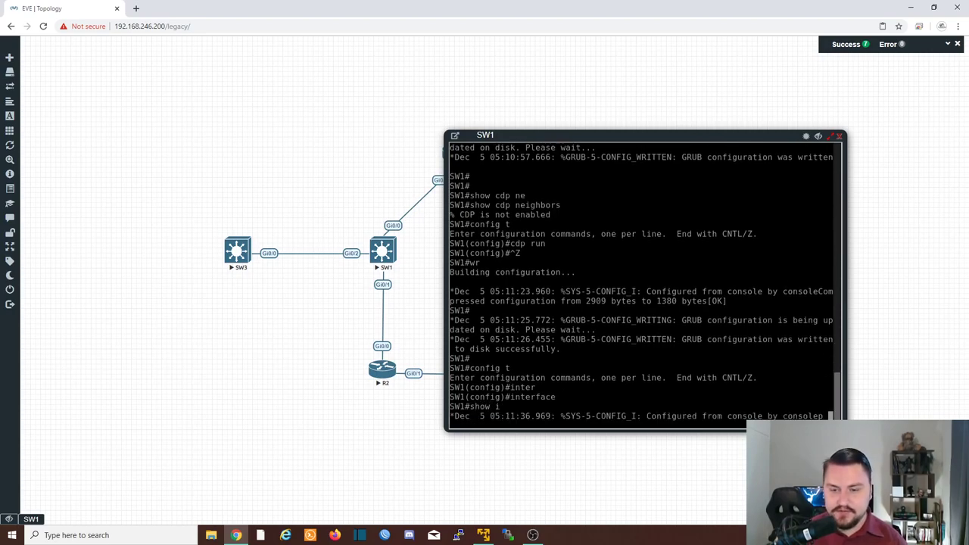
pyautogui.write(' int br')
pyautogui.press('Return')
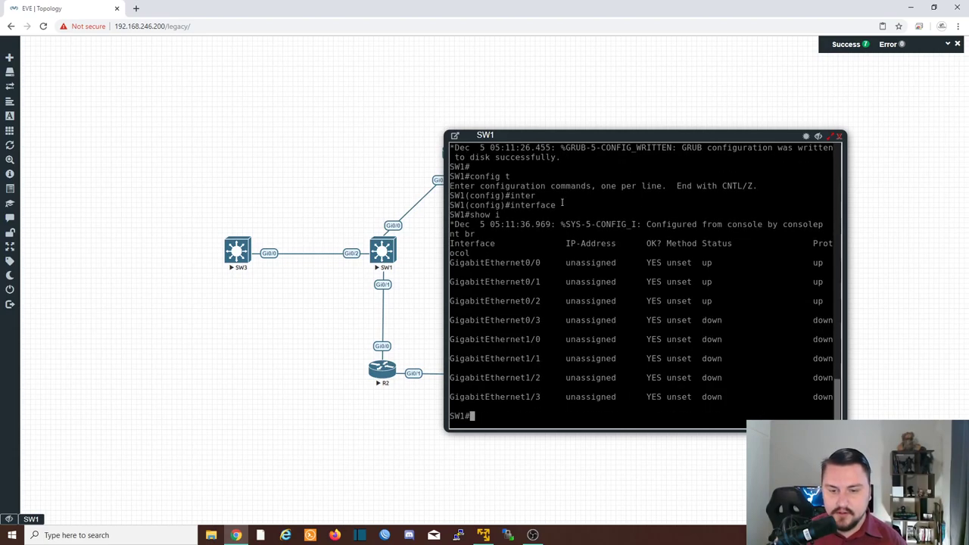
pyautogui.moveTo(525, 139); pyautogui.dragTo(597, 132)
pyautogui.write('config t')
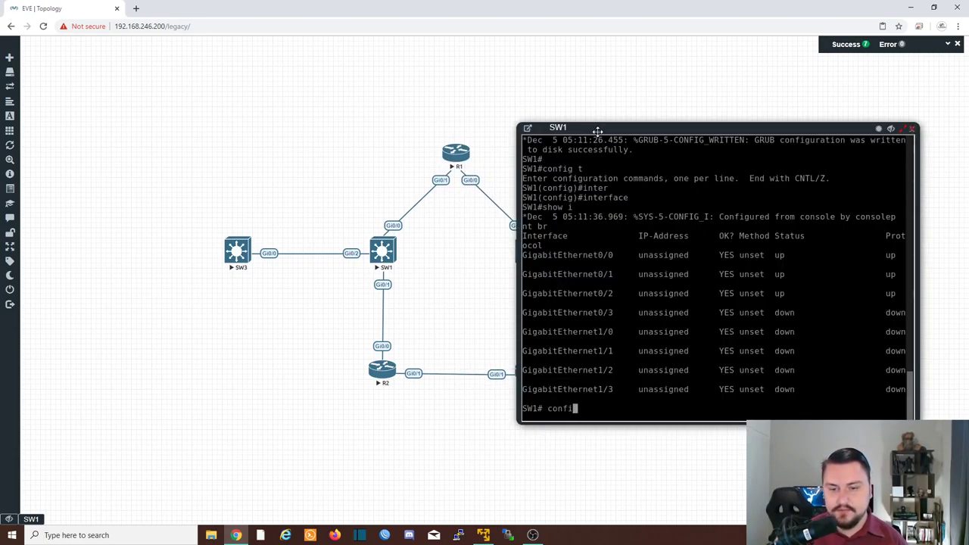
pyautogui.press('Return')
pyautogui.write('int range ')
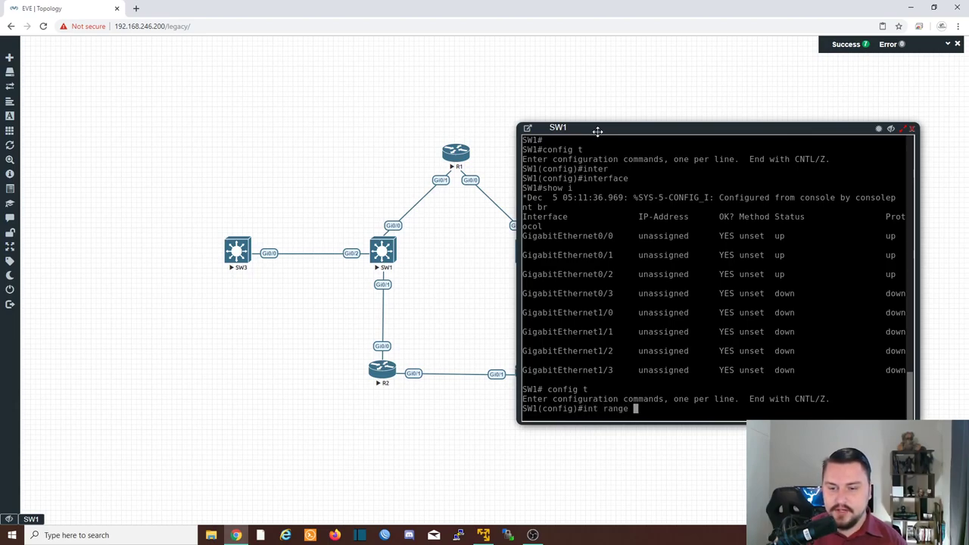
pyautogui.write('Gi0')
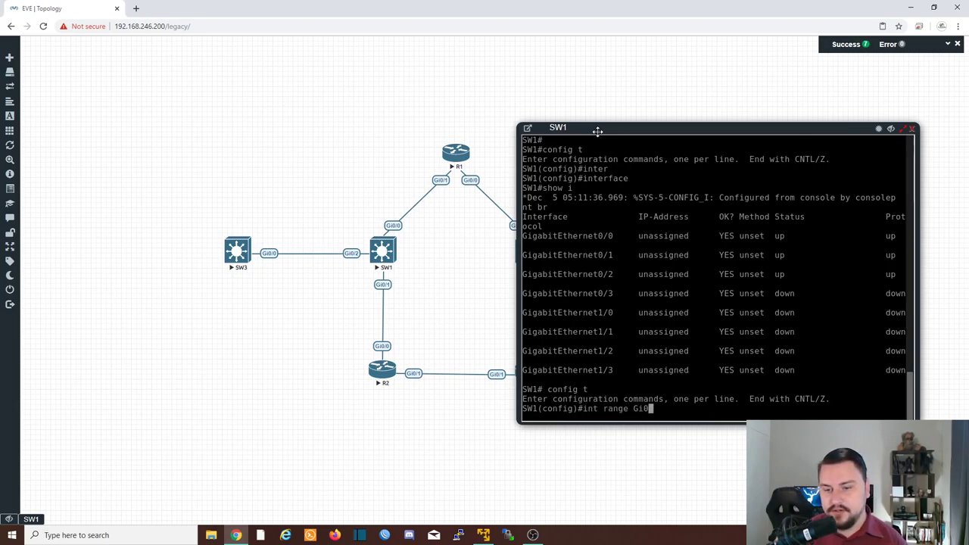
pyautogui.write('/')
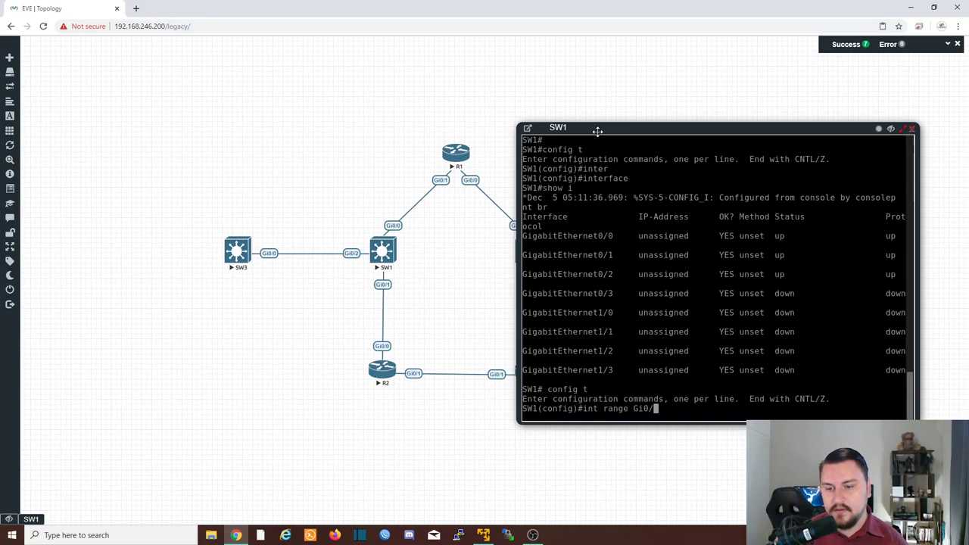
pyautogui.write('0-')
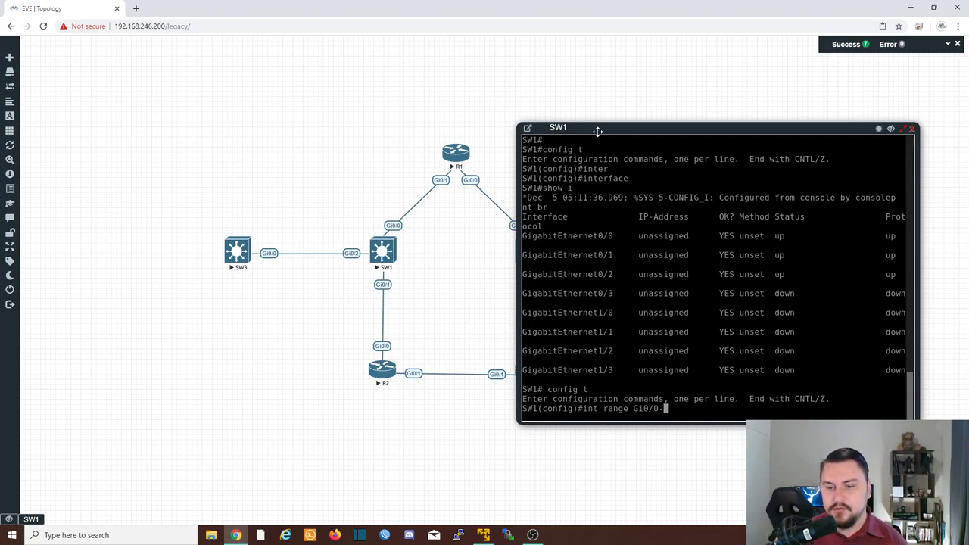
pyautogui.write('3')
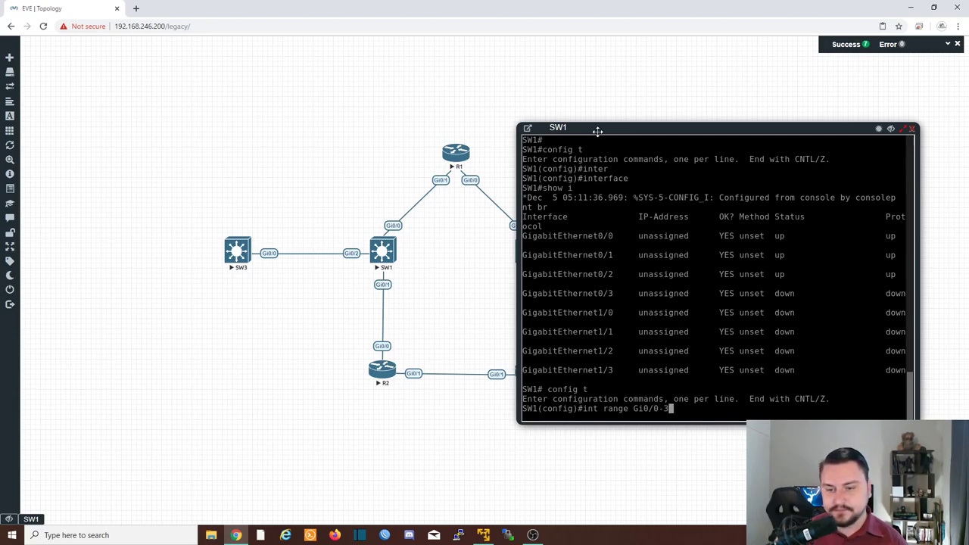
pyautogui.press('Return')
pyautogui.write('no cdp')
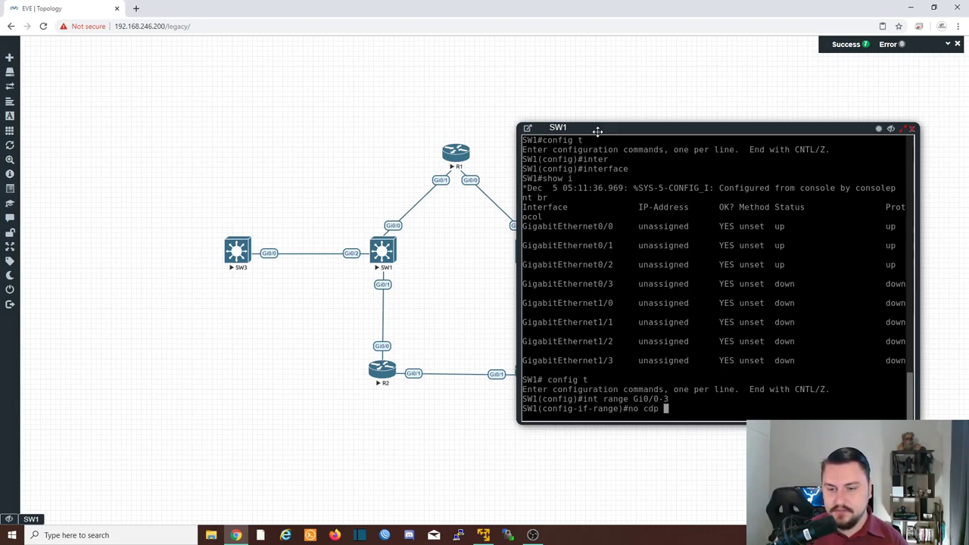
pyautogui.press('Tab')
pyautogui.write('?')
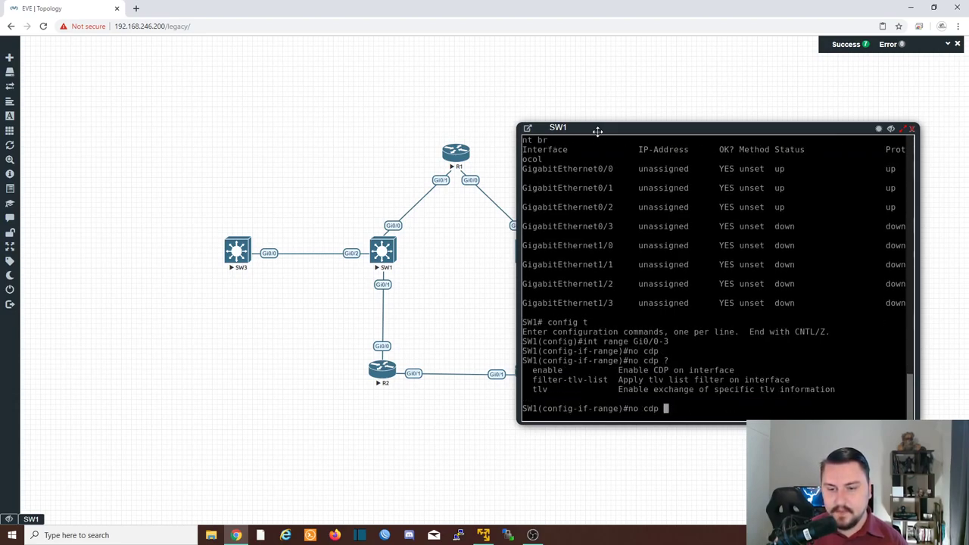
pyautogui.write('e')
pyautogui.press('Tab')
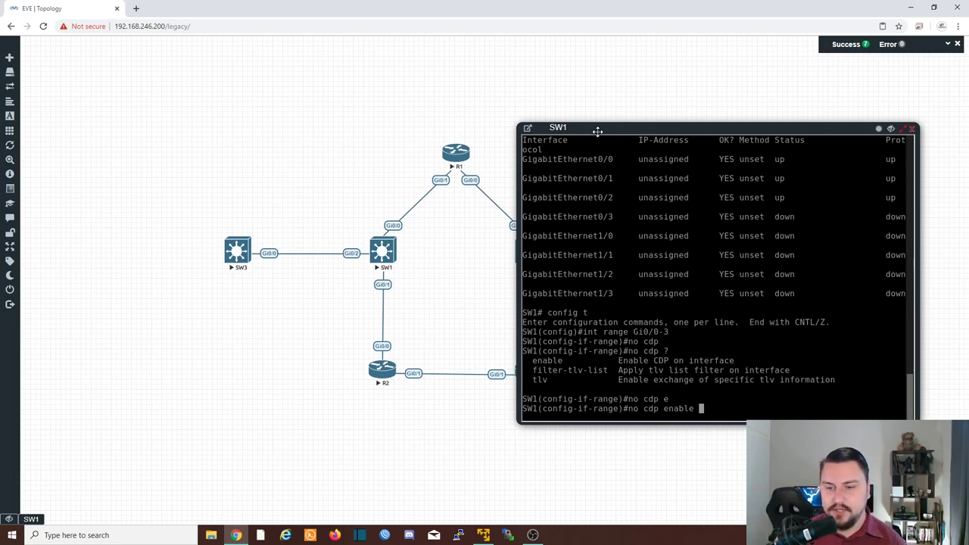
pyautogui.press('Return')
# Step: Apply no cdp enable to interface range Gi1/1-3 and save the configuration with wr
pyautogui.press('Up')
pyautogui.press('Up')
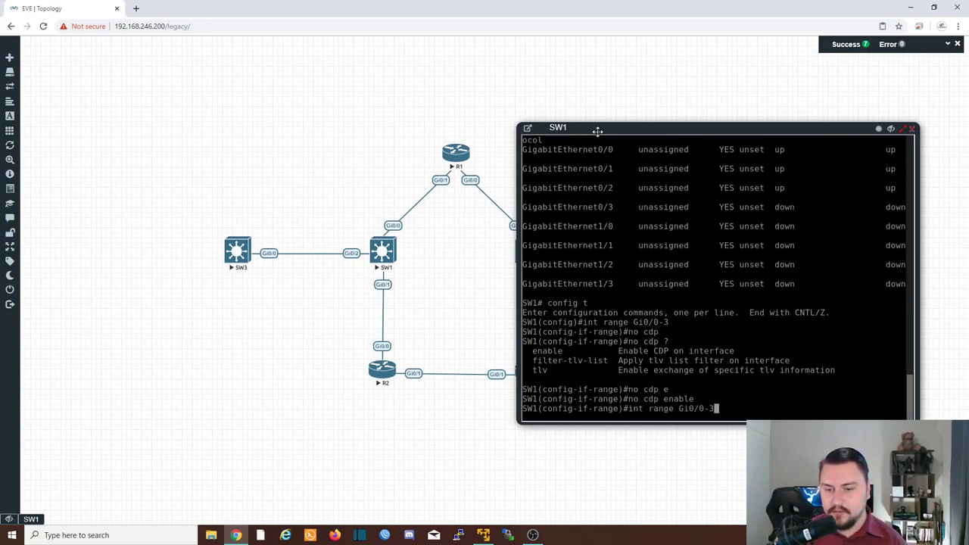
pyautogui.press('Left')
pyautogui.press('Left')
pyautogui.press('BackSpace')
pyautogui.write('1')
pyautogui.press('Left')
pyautogui.press('Left')
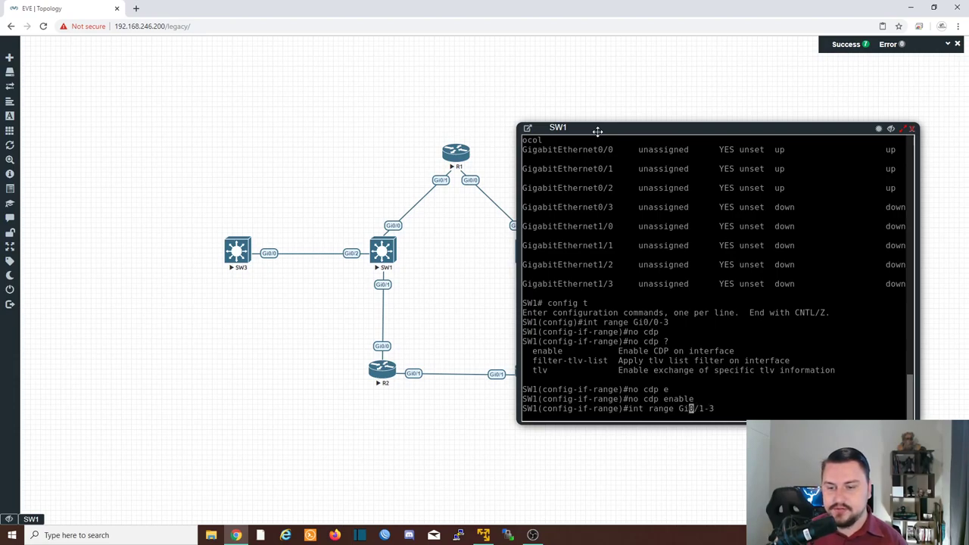
pyautogui.press('BackSpace')
pyautogui.write('1')
pyautogui.press('Return')
pyautogui.write('no cdp enable')
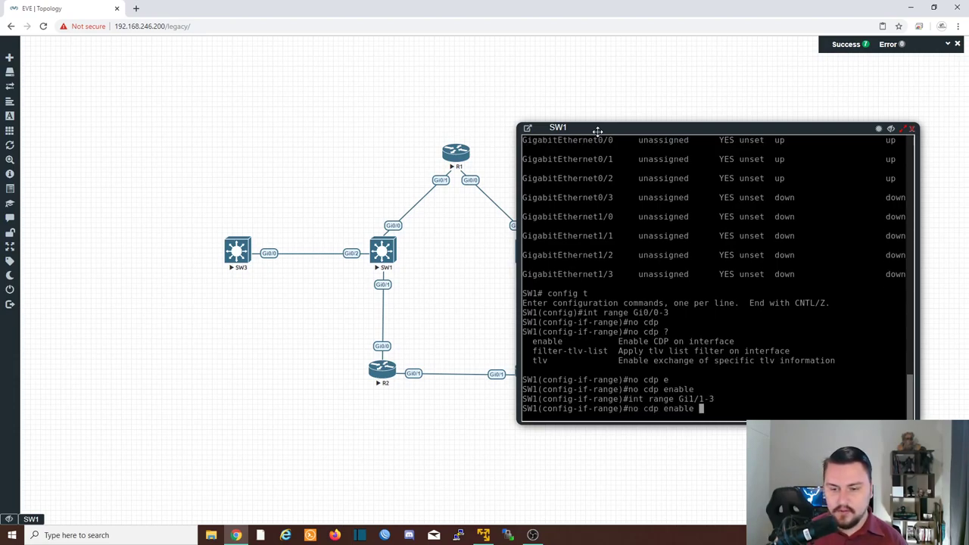
pyautogui.press('Return')
pyautogui.hotkey('ctrl', 'z')
pyautogui.write('wr')
pyautogui.press('Return')
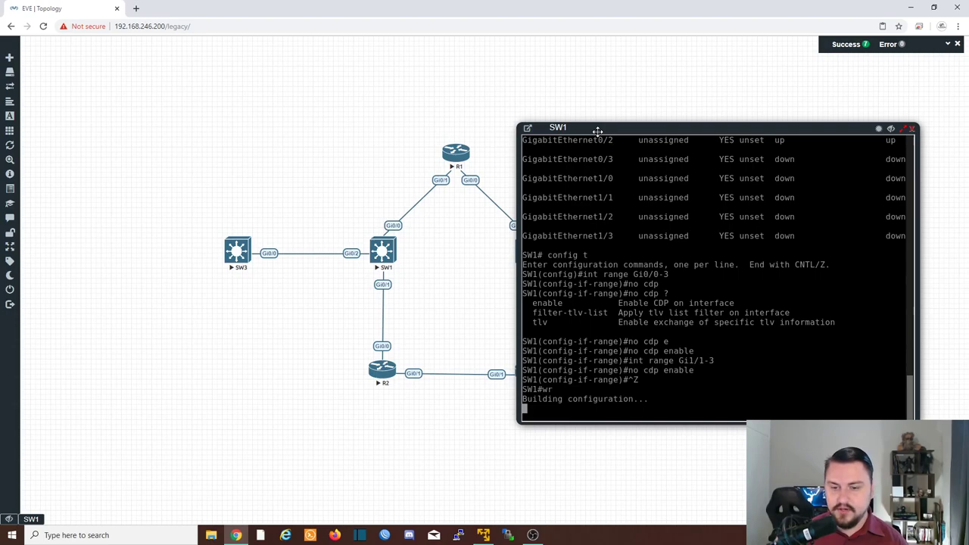
pyautogui.press('Return')
pyautogui.press('Return')
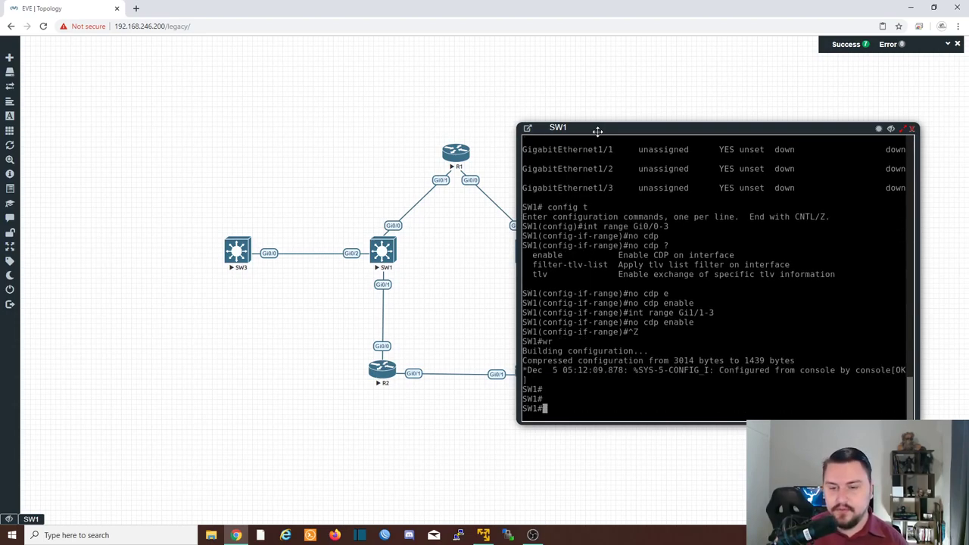
# Step: Run show cdp neighbors on SW1 and highlight the Switch (Gi 0/2) and R1 (Gi 0/0) rows
pyautogui.write('show cdp ne')
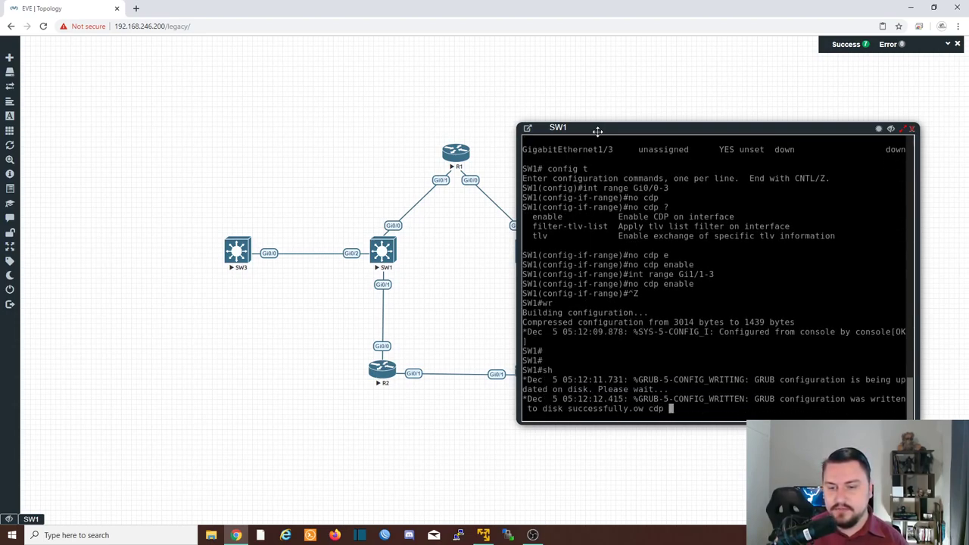
pyautogui.press('Tab')
pyautogui.press('Return')
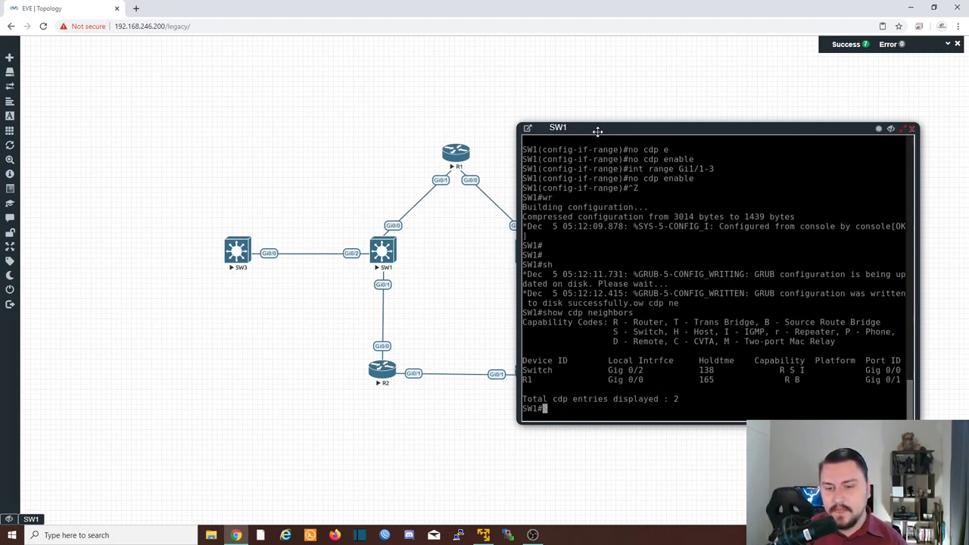
pyautogui.moveTo(536, 370); pyautogui.dragTo(759, 379)
pyautogui.click(712, 368)
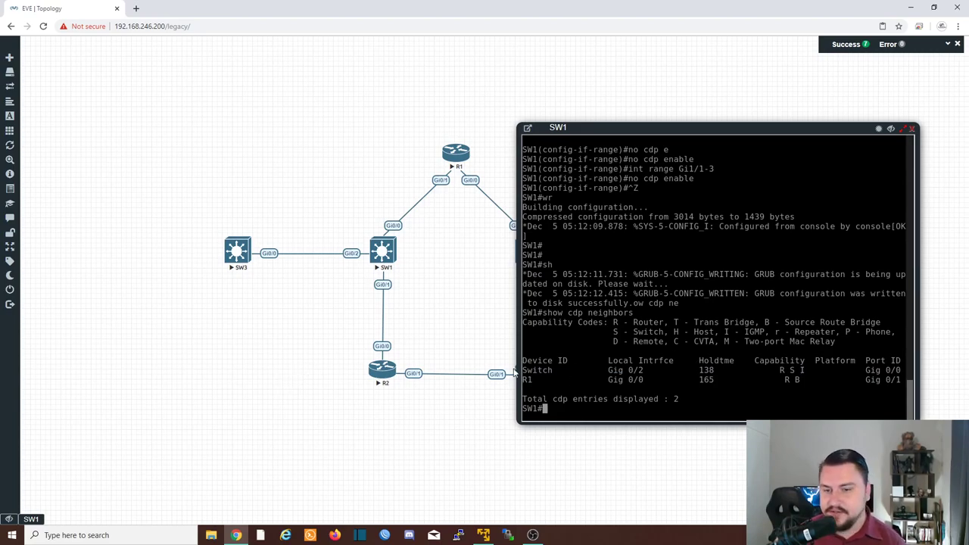
# Step: Re-highlight the Switch row, then clear the prompt of the recalled command
pyautogui.moveTo(523, 370); pyautogui.dragTo(585, 380)
pyautogui.click(611, 388)
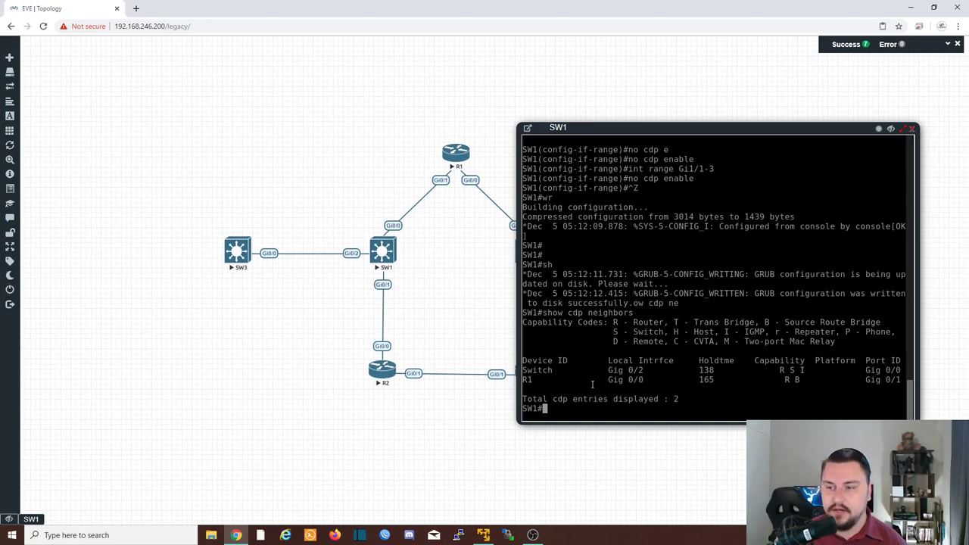
pyautogui.press('Return')
pyautogui.press('Return')
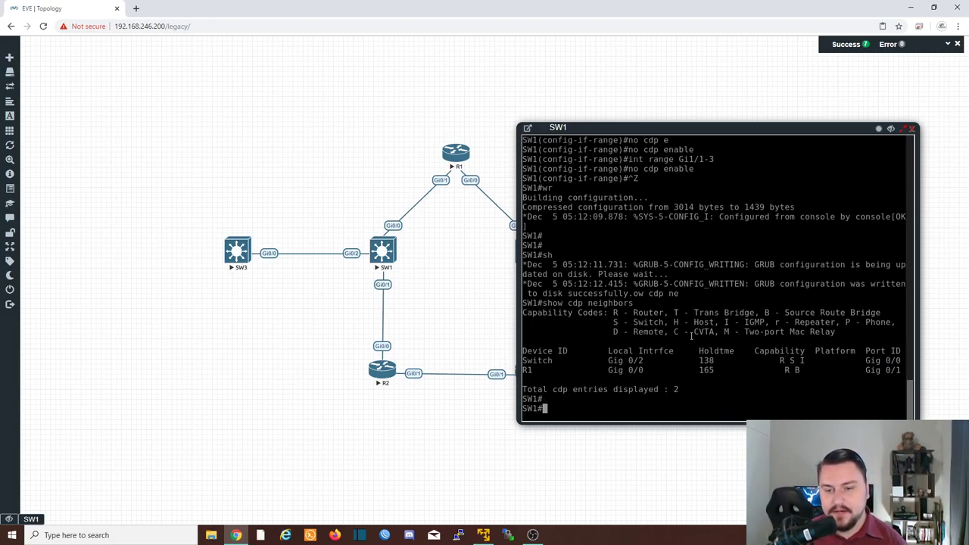
pyautogui.press('Up')
pyautogui.press('BackSpace')
pyautogui.press('BackSpace')
pyautogui.press('BackSpace')
pyautogui.press('BackSpace')
pyautogui.press('BackSpace')
pyautogui.press('BackSpace')
pyautogui.press('BackSpace')
pyautogui.press('BackSpace')
pyautogui.press('BackSpace')
pyautogui.press('BackSpace')
pyautogui.press('BackSpace')
pyautogui.press('BackSpace')
pyautogui.press('BackSpace')
pyautogui.press('BackSpace')
pyautogui.press('BackSpace')
pyautogui.press('BackSpace')
pyautogui.press('BackSpace')
pyautogui.press('BackSpace')
pyautogui.press('BackSpace')
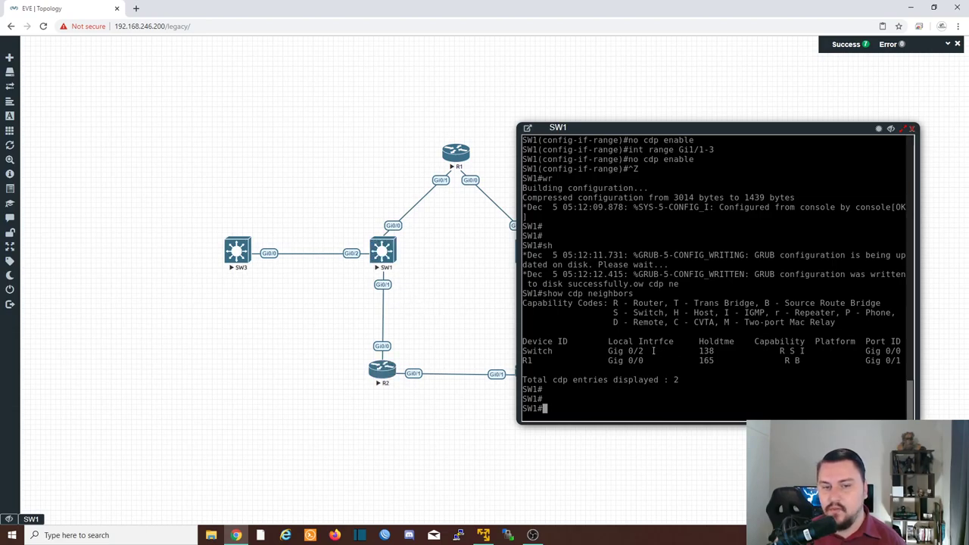
# Step: In global configuration mode, enable CDP on SW1 interface Gi0/2
pyautogui.write('config ')
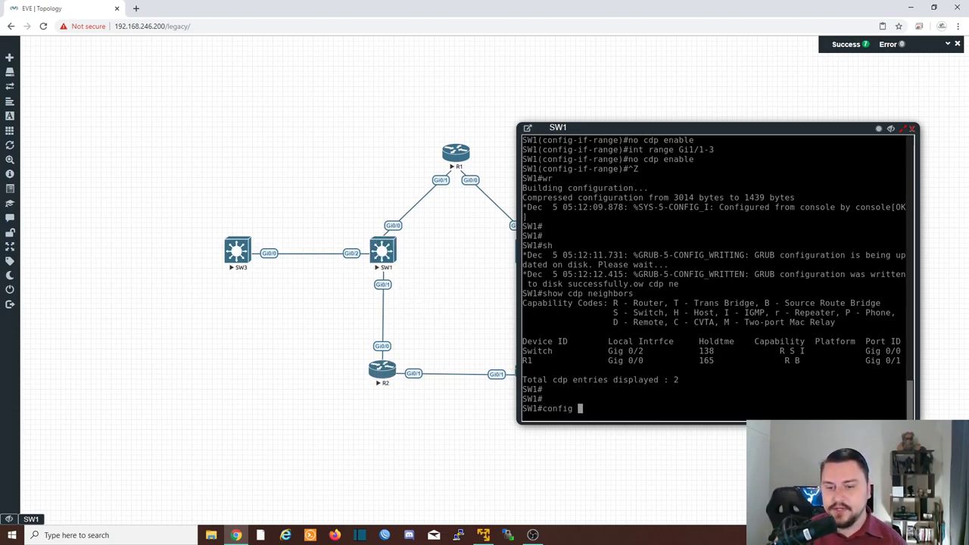
pyautogui.write('t')
pyautogui.press('Return')
pyautogui.write('inter')
pyautogui.press('Tab')
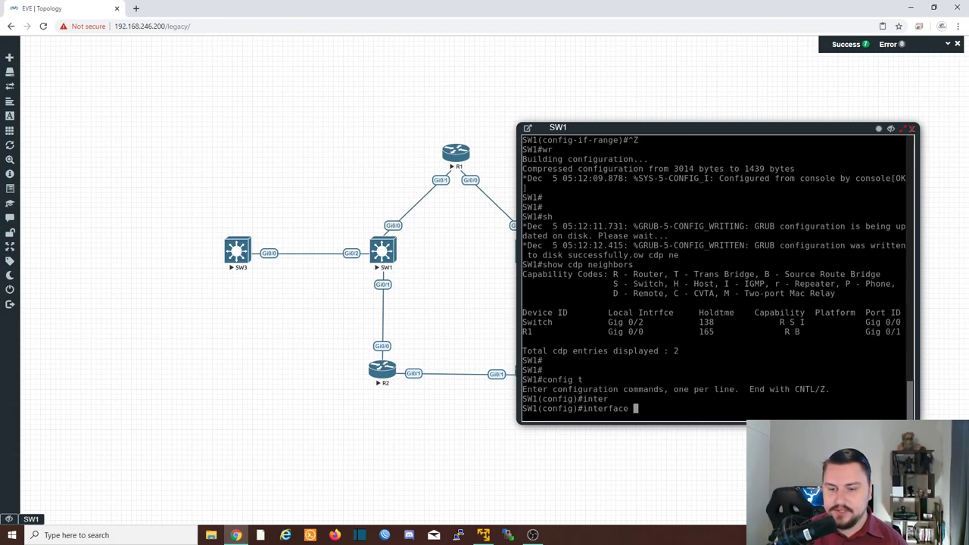
pyautogui.write('Gi0/.')
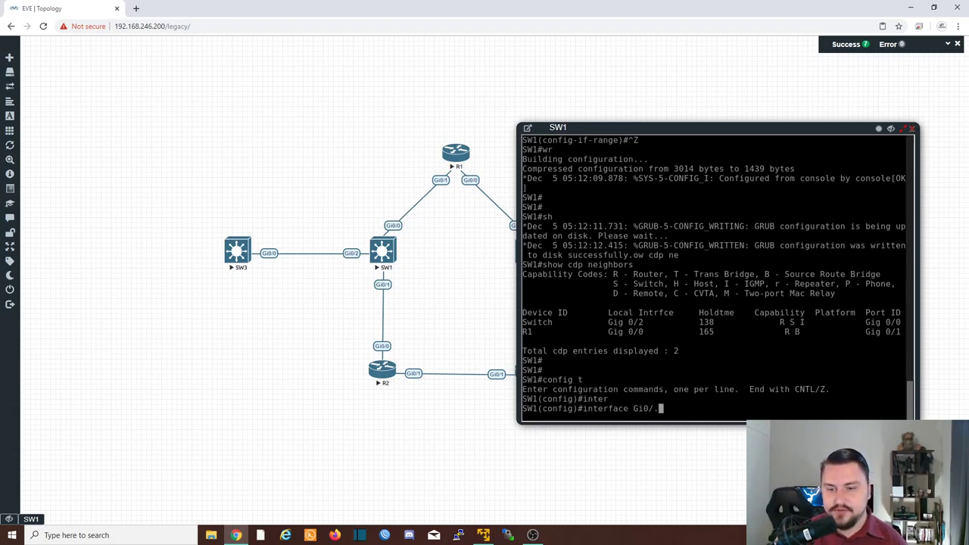
pyautogui.press('BackSpace')
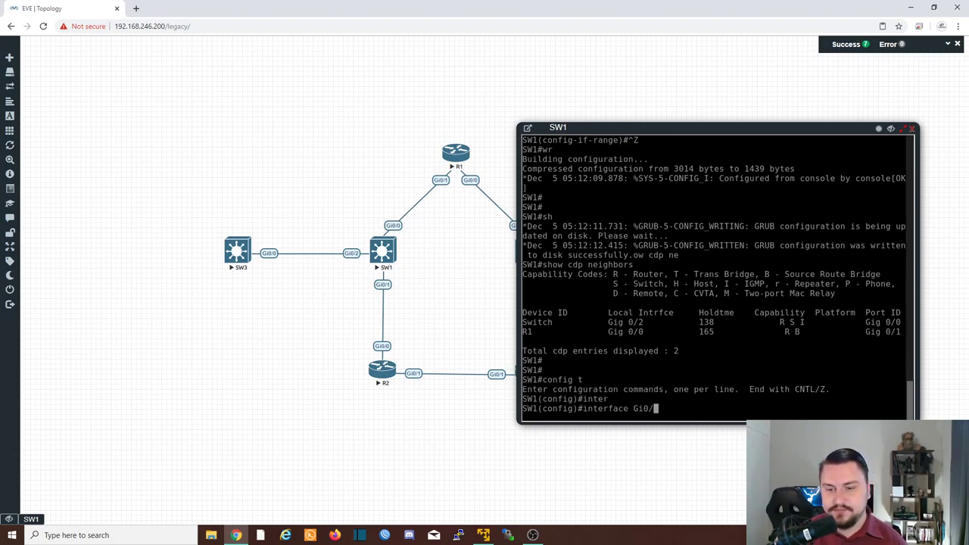
pyautogui.write('2')
pyautogui.press('Return')
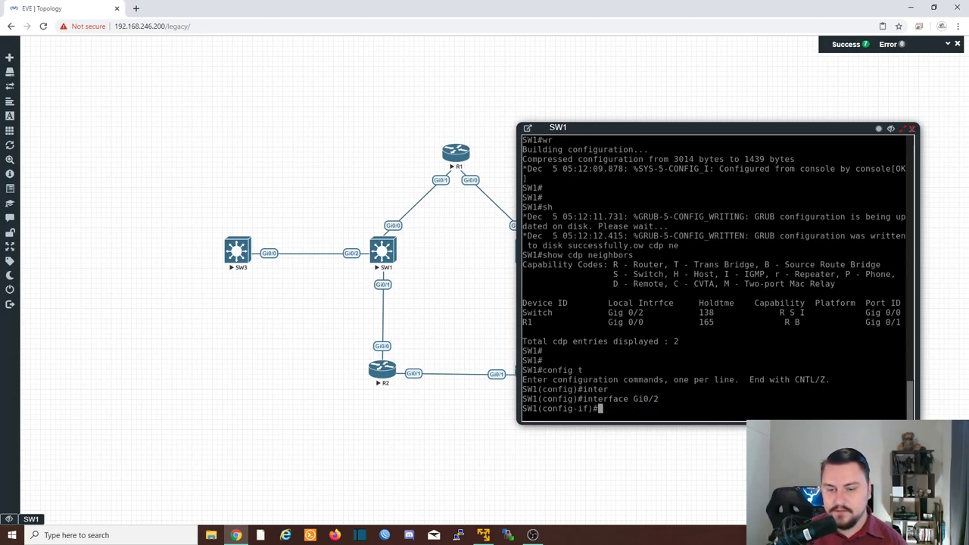
pyautogui.write('cdpo')
pyautogui.press('BackSpace')
pyautogui.press('BackSpace')
pyautogui.write('e')
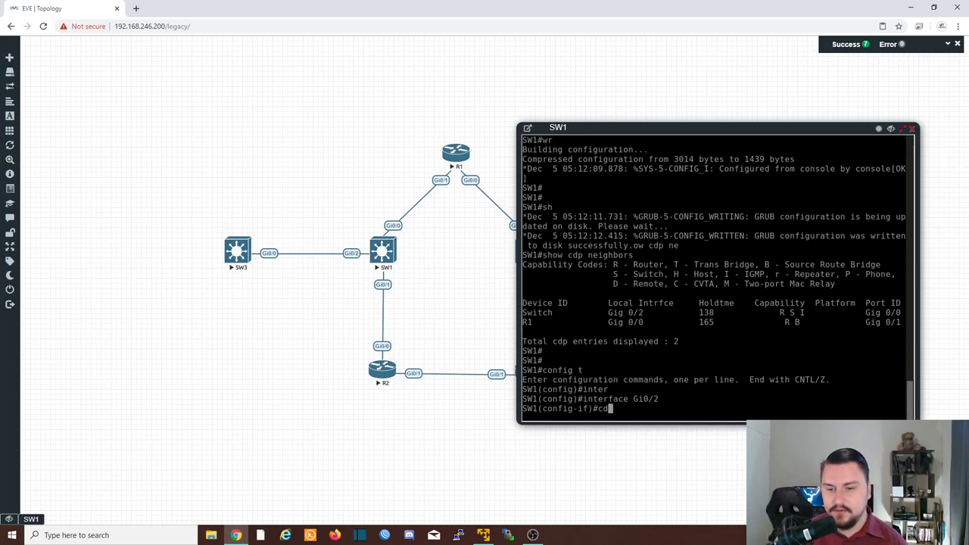
pyautogui.press('Tab')
pyautogui.press('Return')
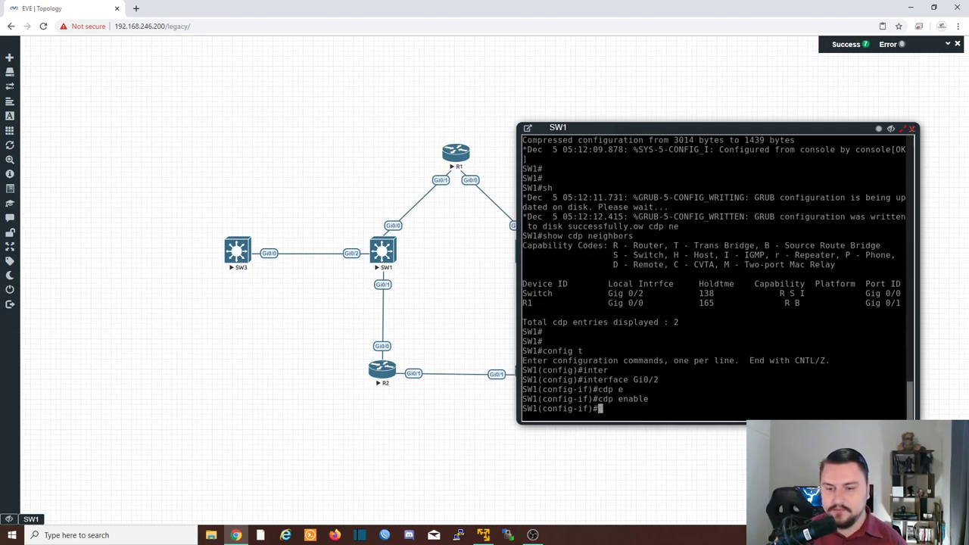
# Step: Enable CDP on interface Gi0/1, exit configuration mode and save with wr
pyautogui.write('interfa')
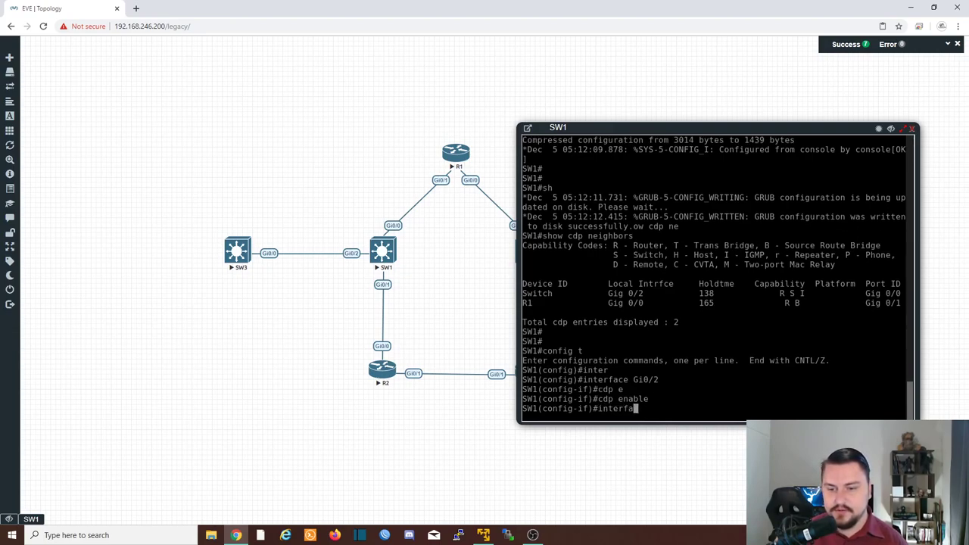
pyautogui.write('ce Gi0/1')
pyautogui.press('Return')
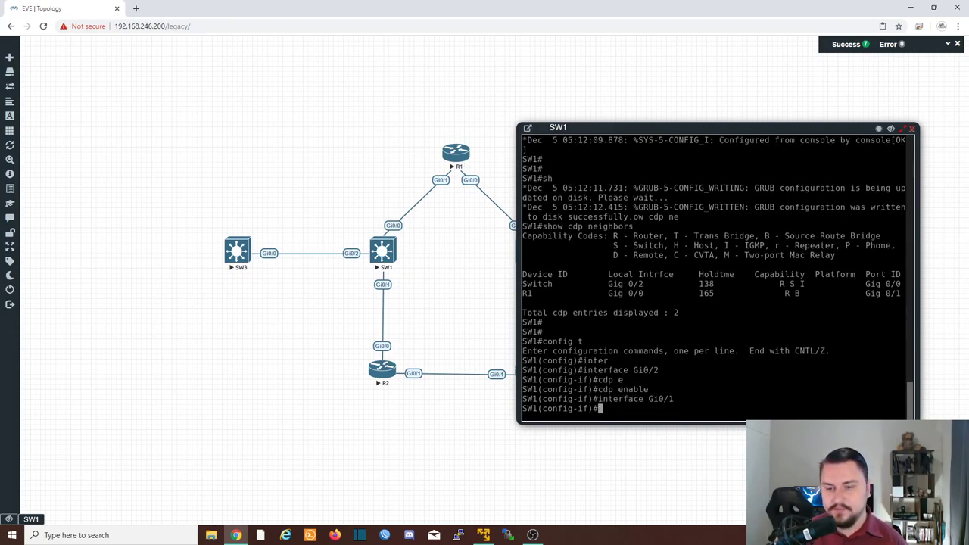
pyautogui.write('cdp ena')
pyautogui.press('Tab')
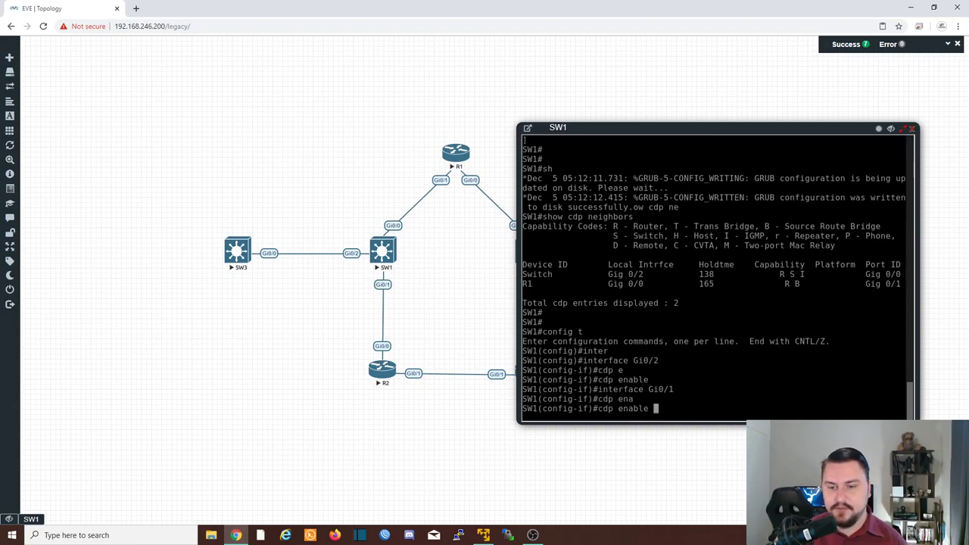
pyautogui.press('Return')
pyautogui.hotkey('ctrl', 'z')
pyautogui.write('wr')
pyautogui.press('Return')
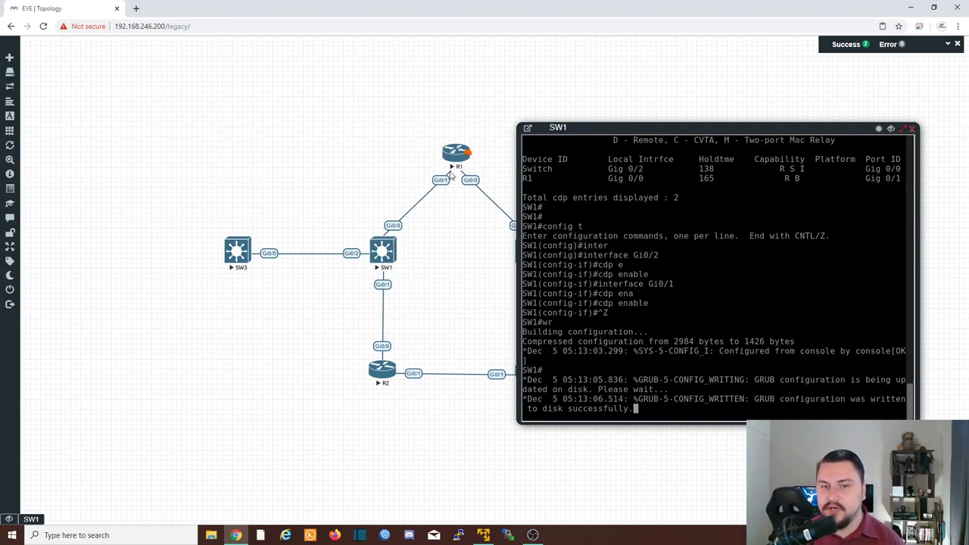
# Step: Rerun show cdp neighbors repeatedly, watching R1's holdtime count down beside the Switch entry
pyautogui.press('Return')
pyautogui.press('Return')
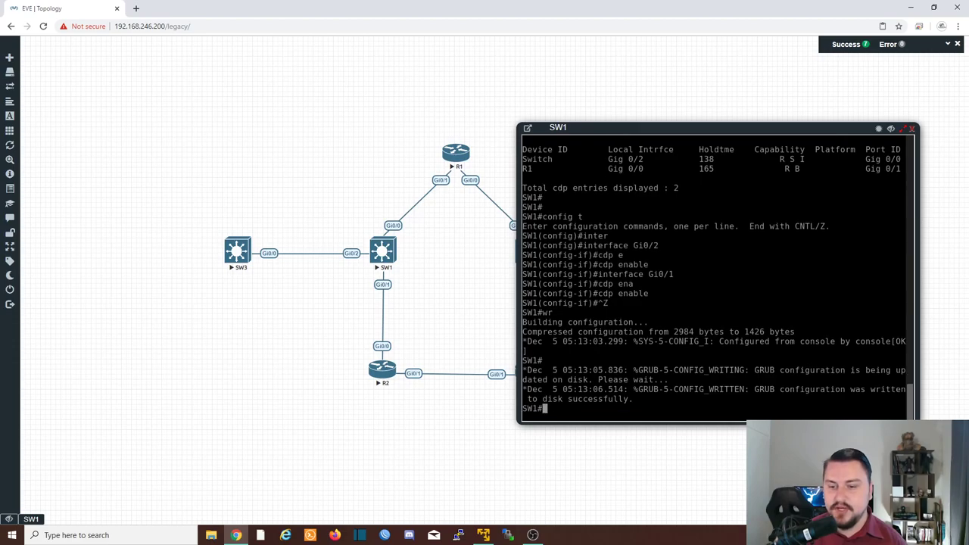
pyautogui.write('wr')
pyautogui.press('Up')
pyautogui.press('Up')
pyautogui.press('Up')
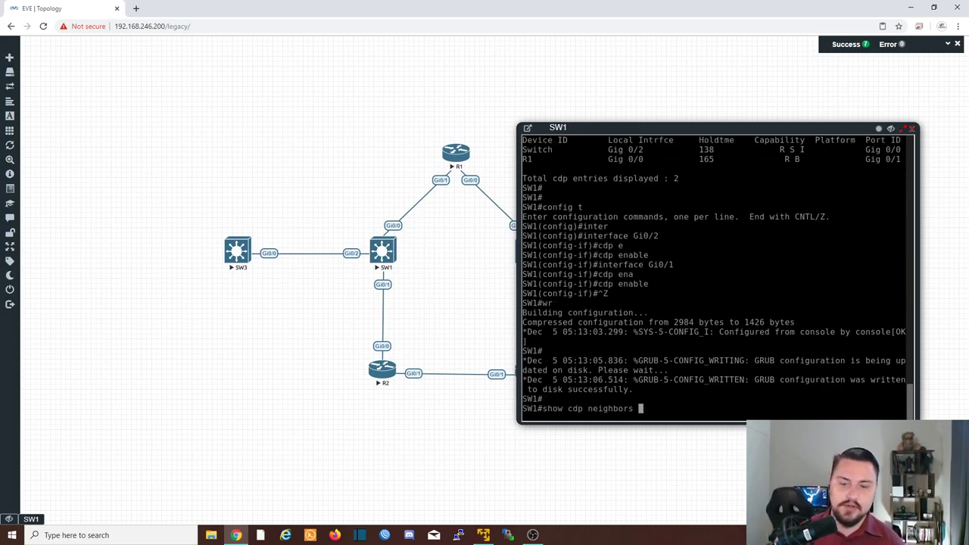
pyautogui.press('Return')
pyautogui.press('Return')
pyautogui.press('Return')
pyautogui.write('show cdp neighbo')
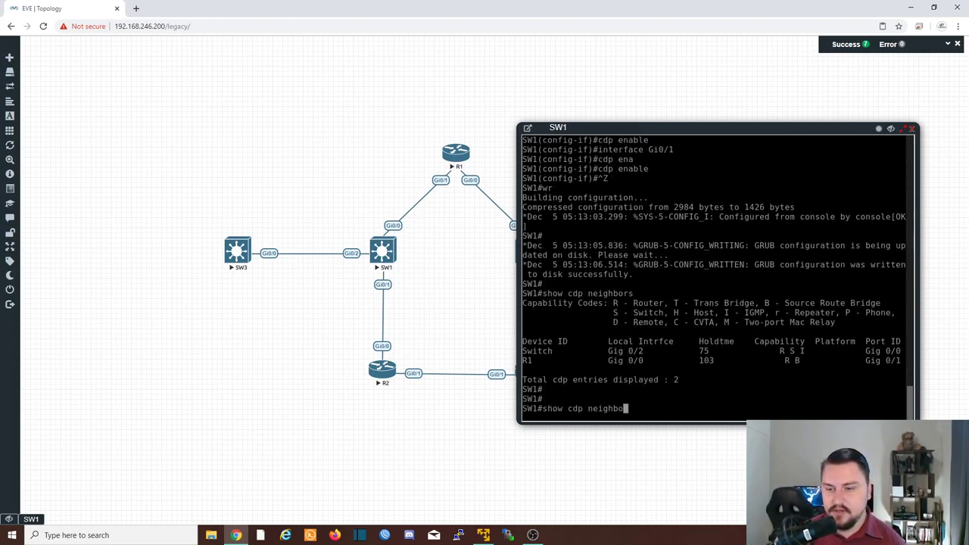
pyautogui.write('rs')
pyautogui.press('Return')
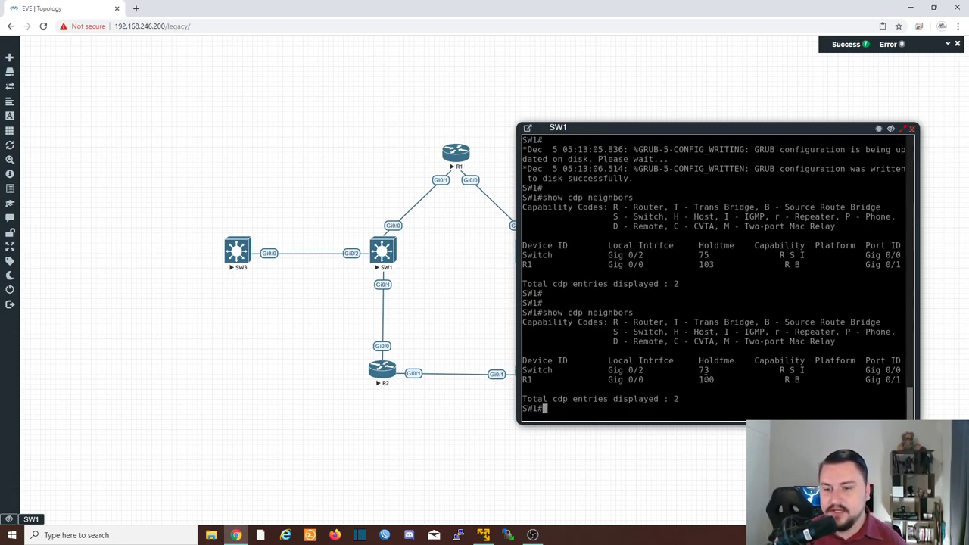
pyautogui.moveTo(699, 379); pyautogui.dragTo(708, 380)
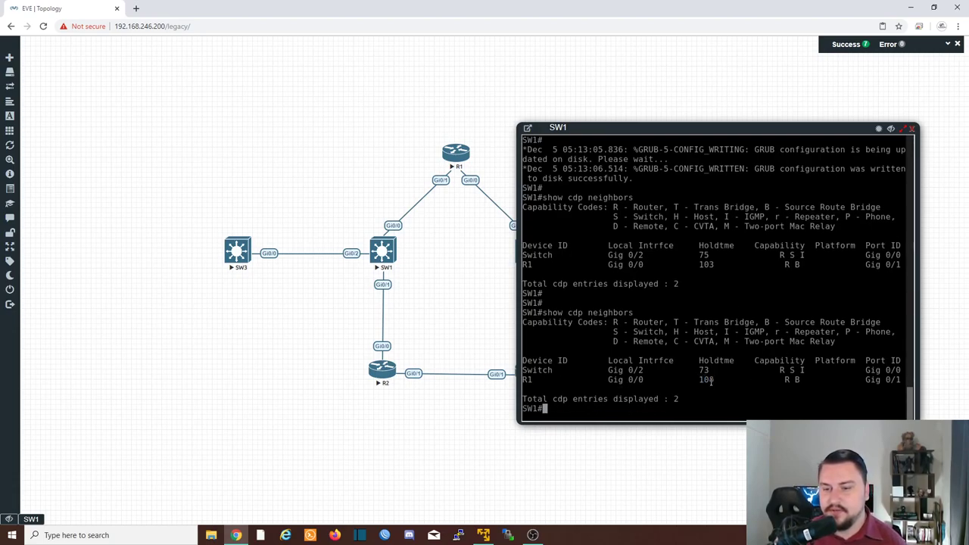
pyautogui.press('Up')
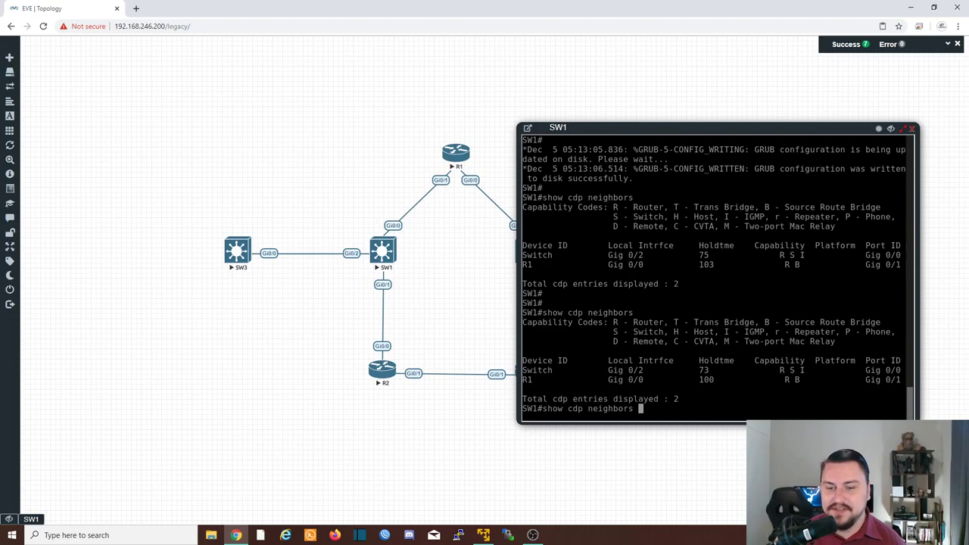
pyautogui.press('Return')
pyautogui.press('Return')
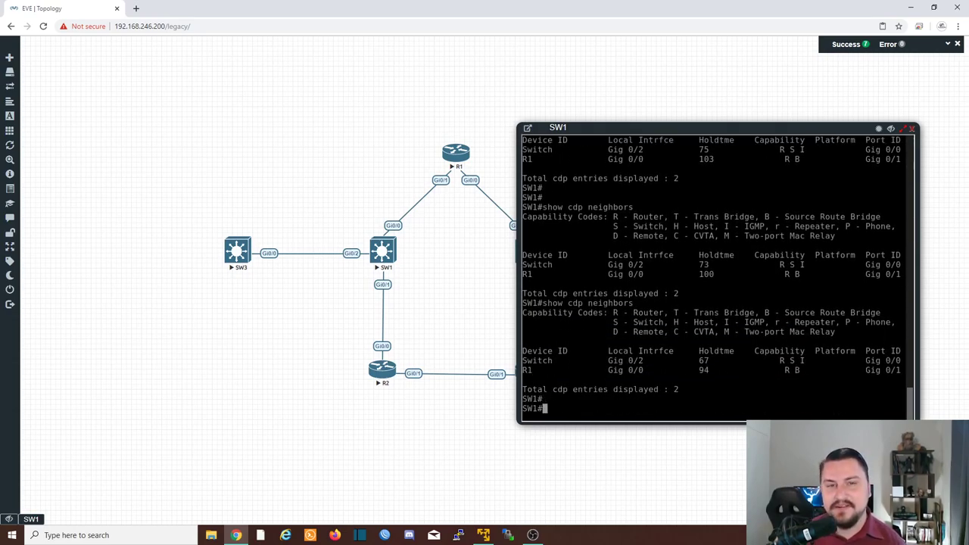
pyautogui.write('{')
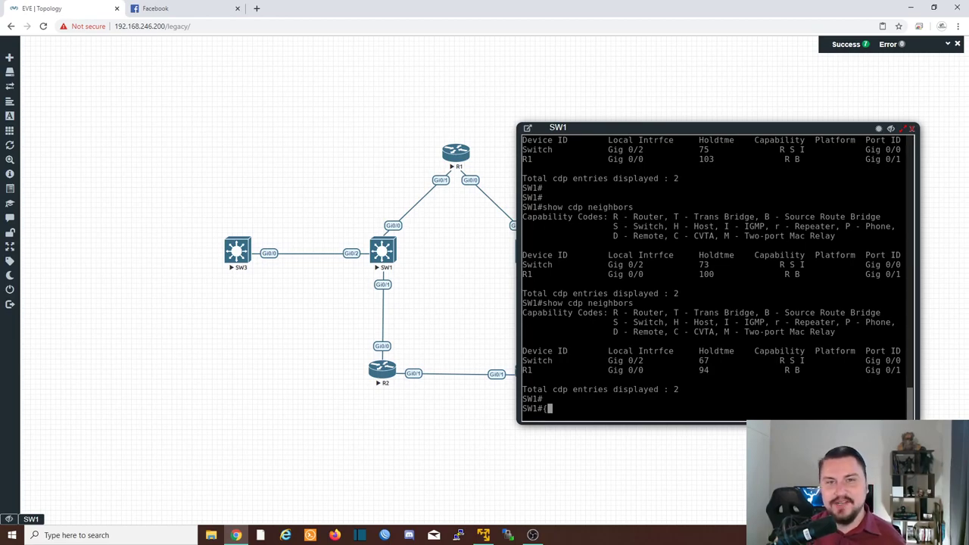
# Step: Rerun show cdp neighbors and compare tables: Switch on Gig 0/2 and R2 on Gig 0/1, R1 gone
pyautogui.press('BackSpace')
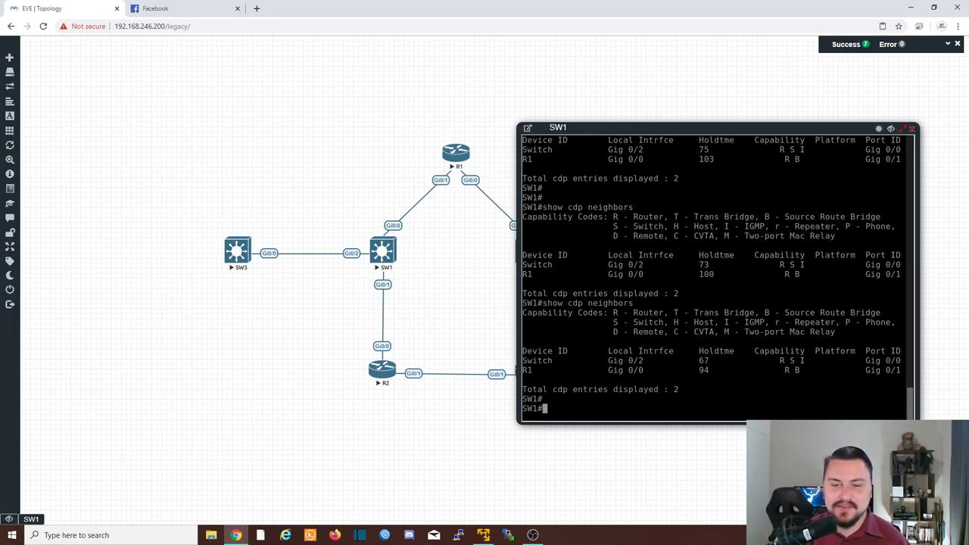
pyautogui.press('Up')
pyautogui.press('Return')
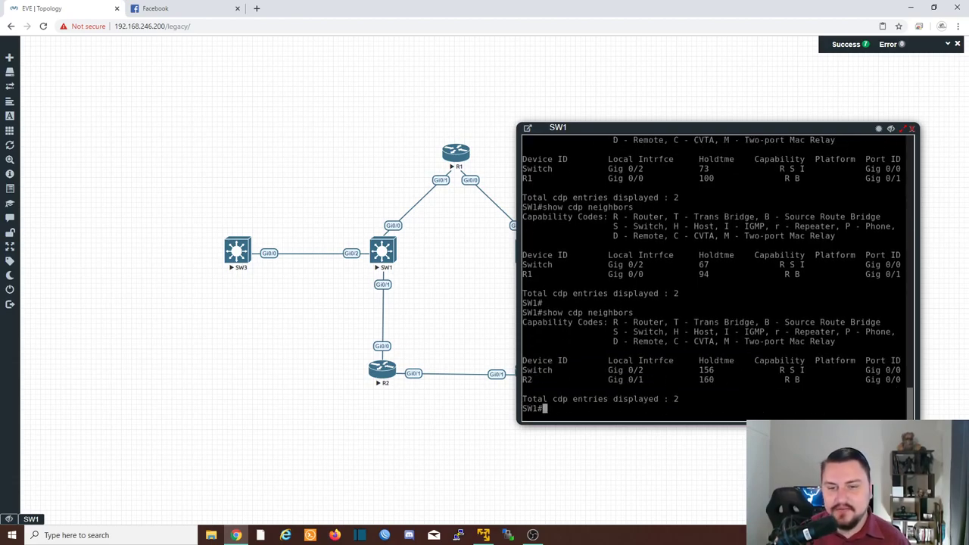
pyautogui.moveTo(524, 276); pyautogui.dragTo(578, 271)
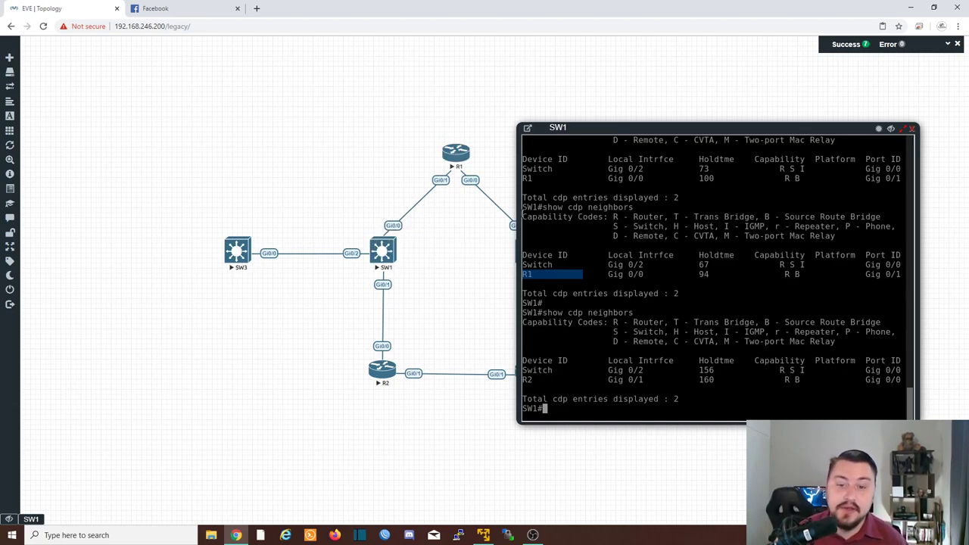
pyautogui.doubleClick(534, 369)
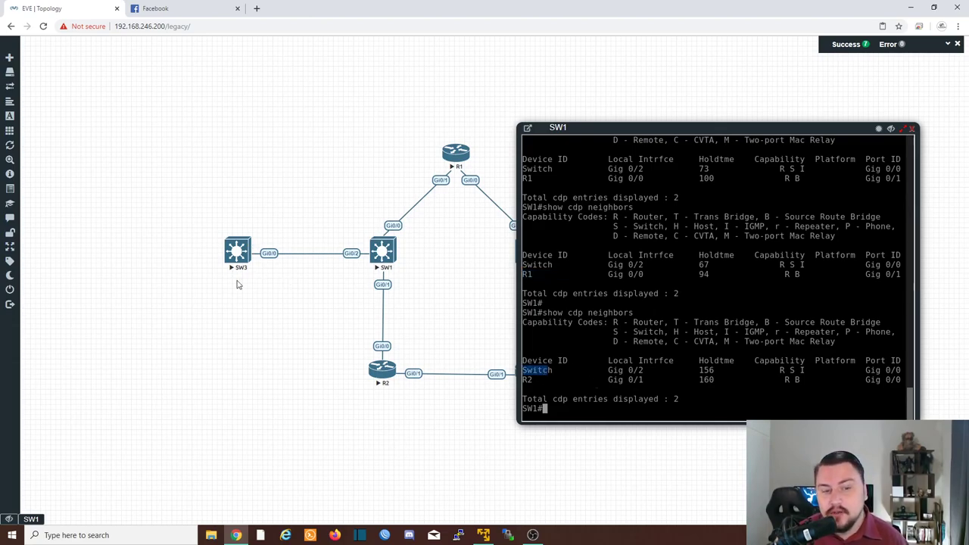